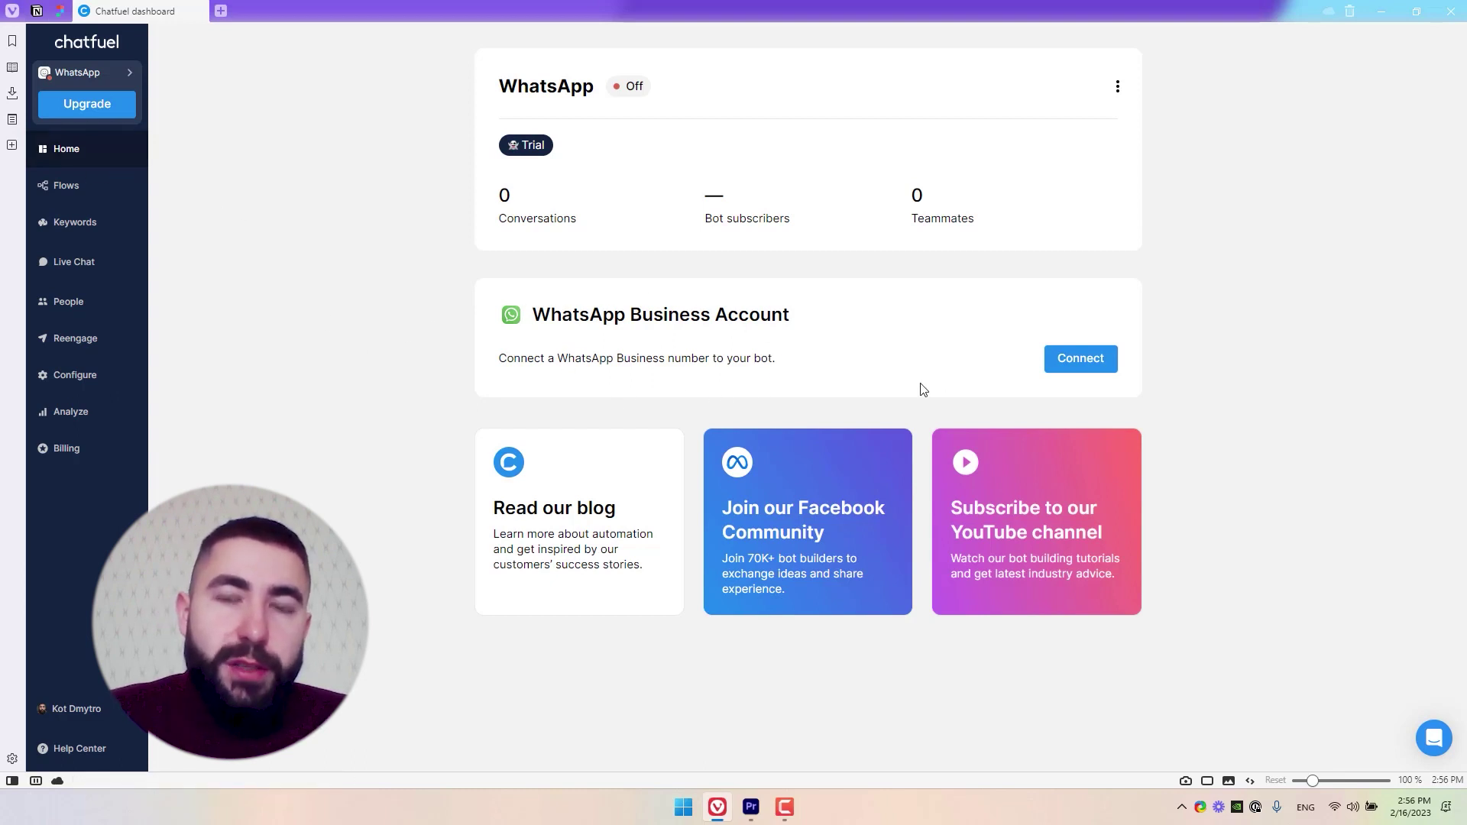
# - Connect a WhatsApp Business Account from the Home page card to open Facebook login
pyautogui.click(1086, 365)
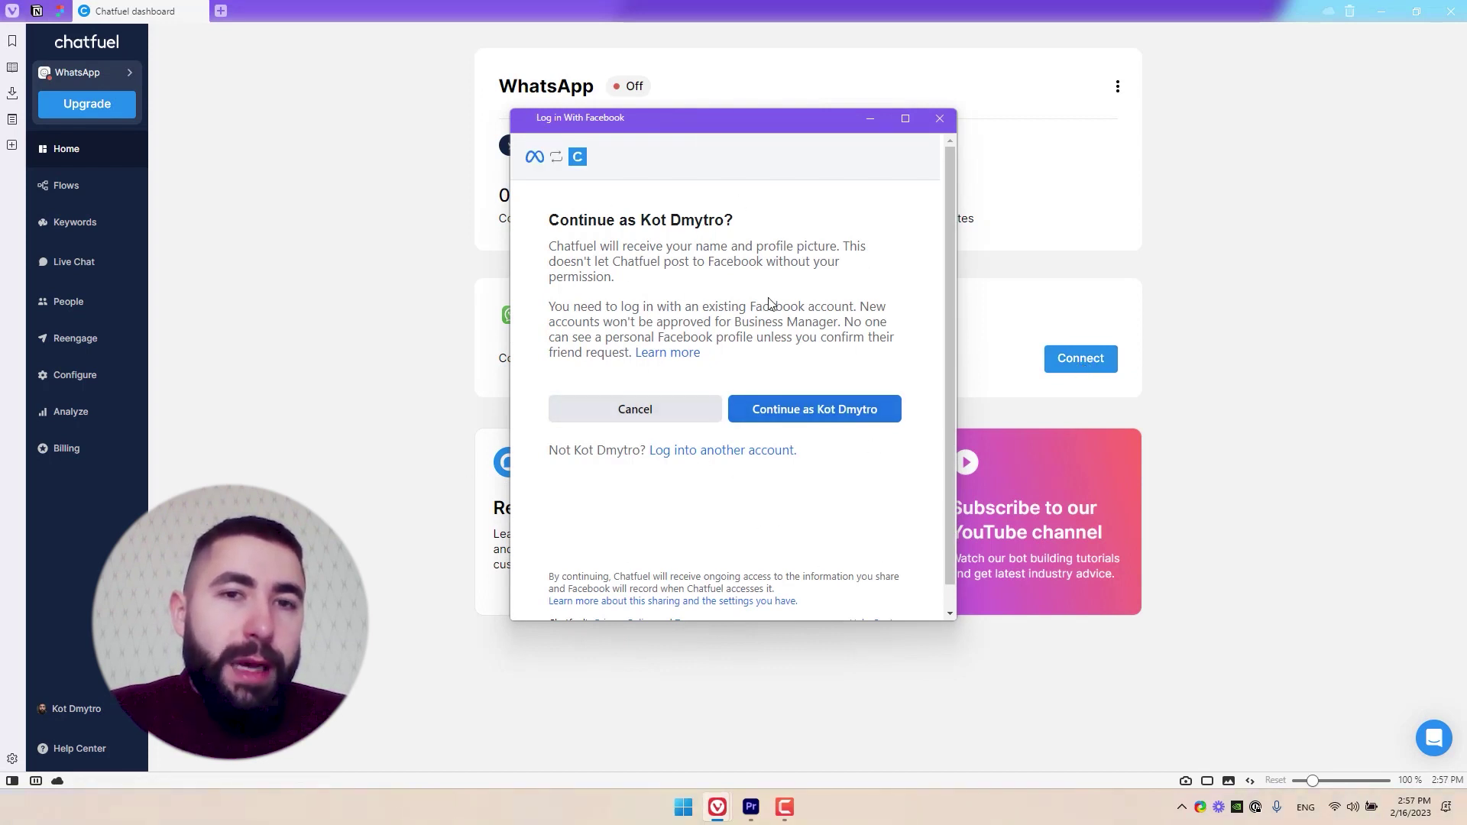
# - Continue as the logged-in Facebook user, get started, and accept Chatfuel's sharing permissions
pyautogui.click(811, 416)
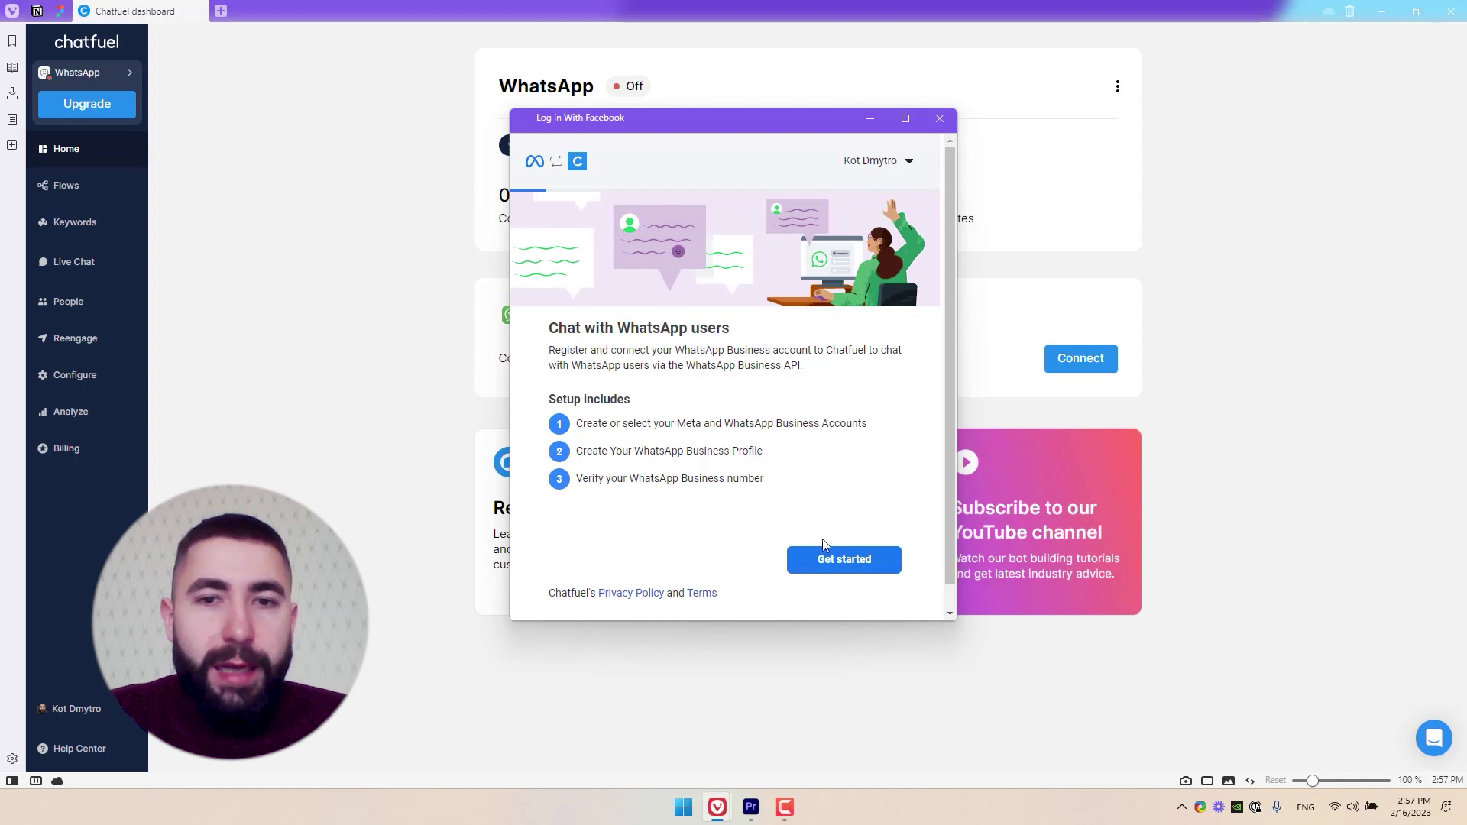
pyautogui.click(851, 568)
pyautogui.click(850, 567)
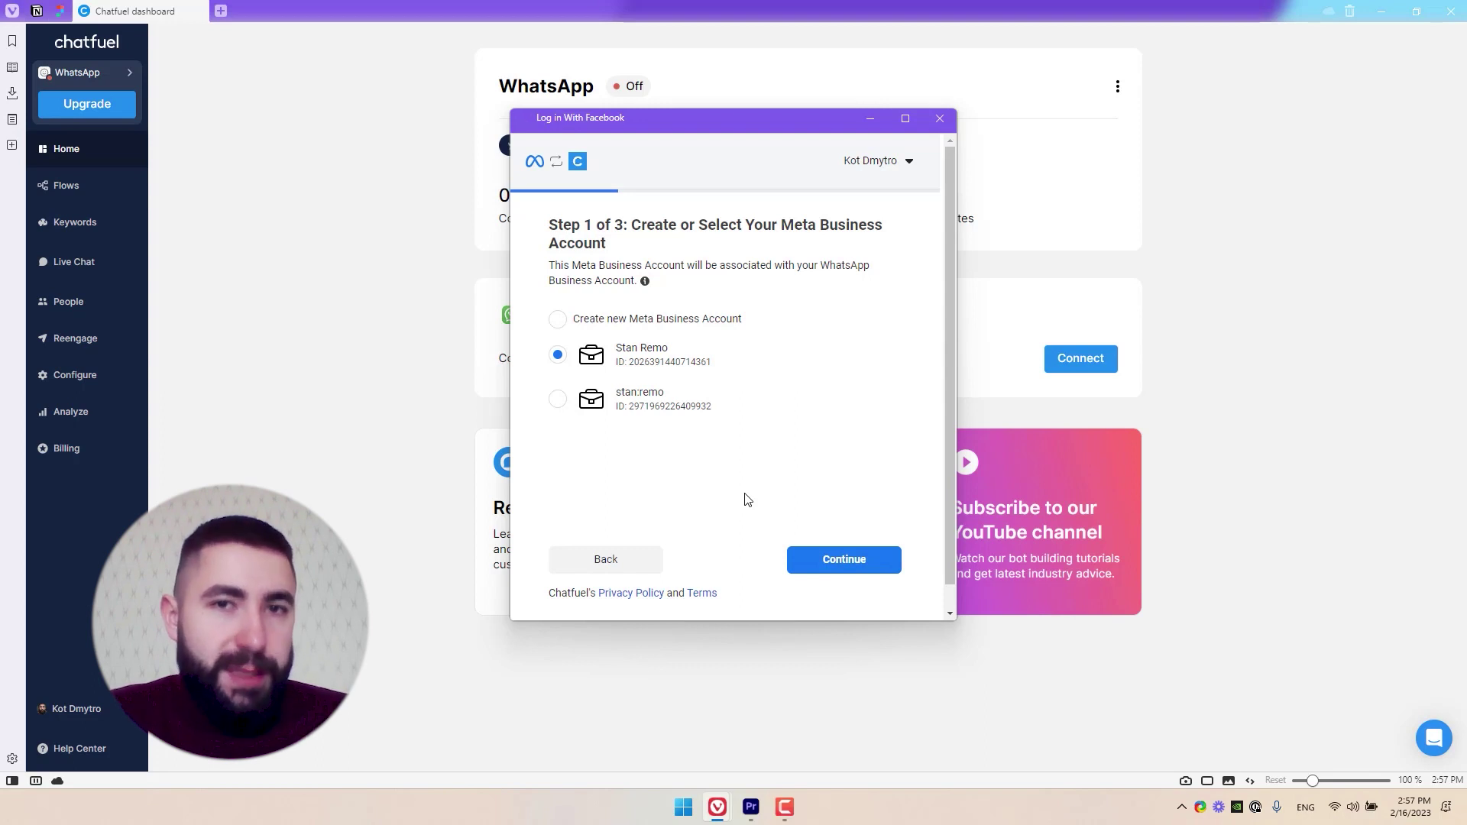
# - Select the second existing Meta Business Account and continue
pyautogui.moveTo(781, 224); pyautogui.dragTo(811, 250)
pyautogui.click(699, 506)
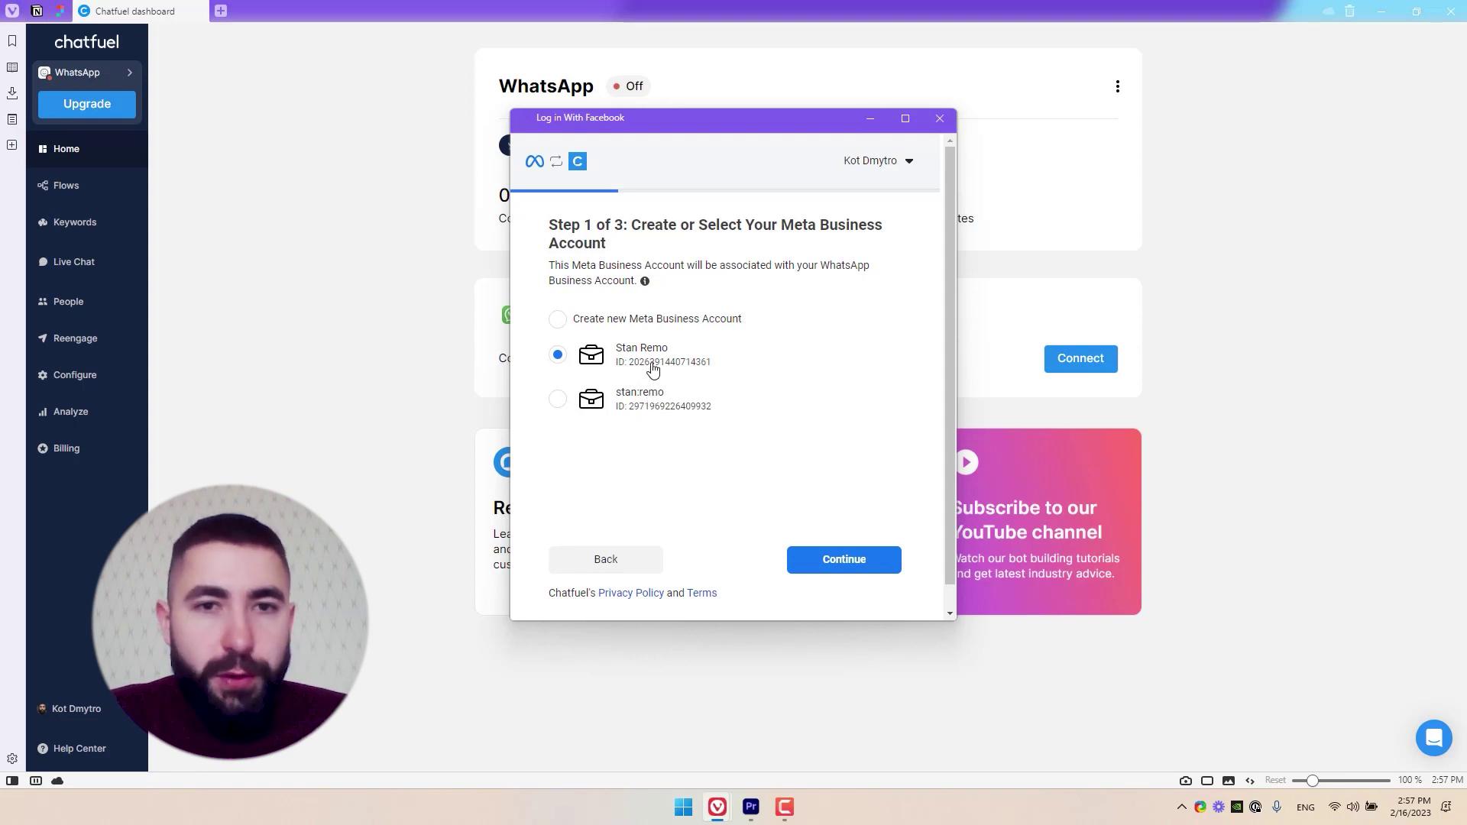
pyautogui.click(559, 401)
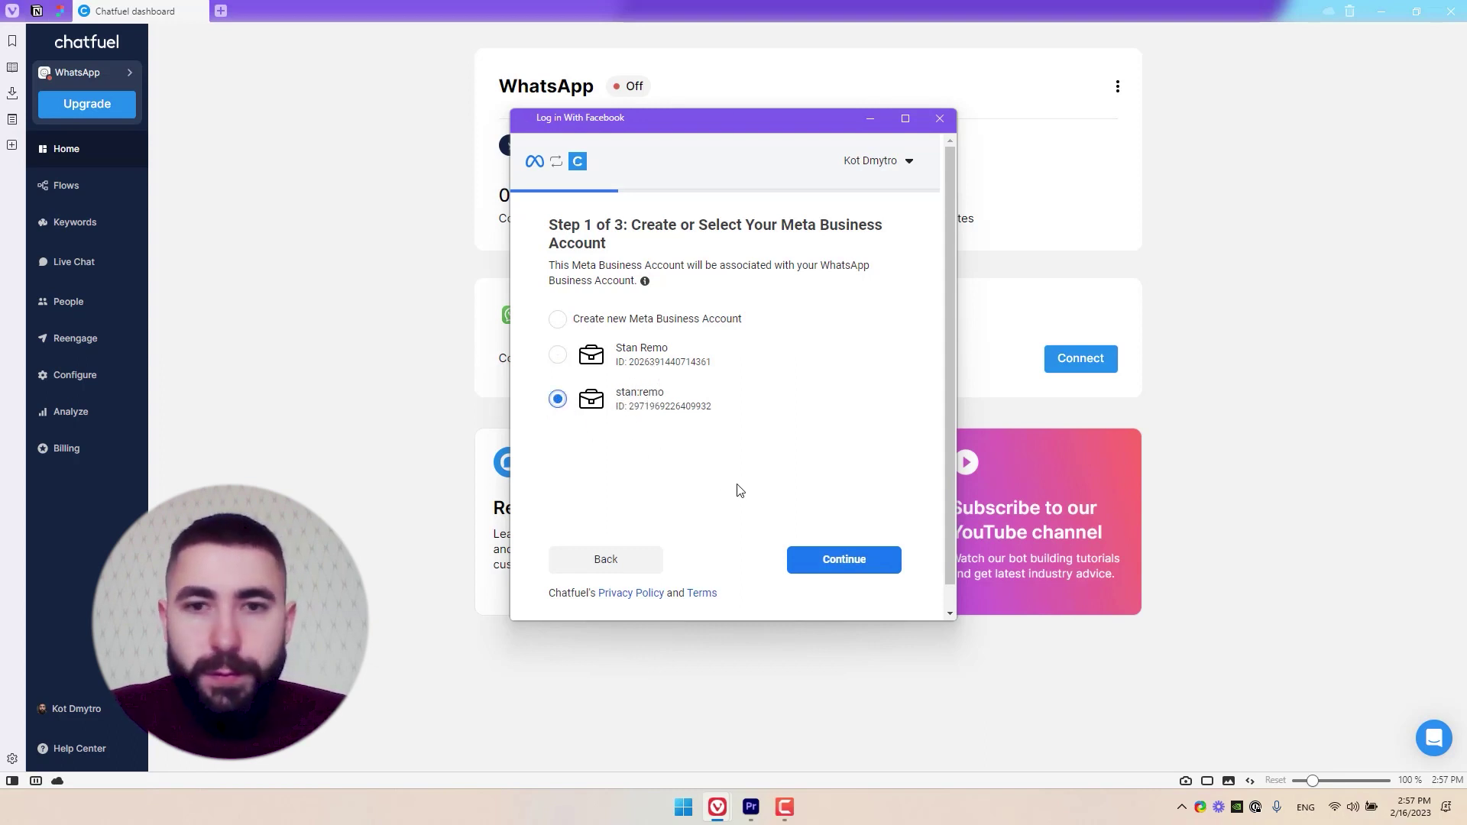
pyautogui.click(829, 566)
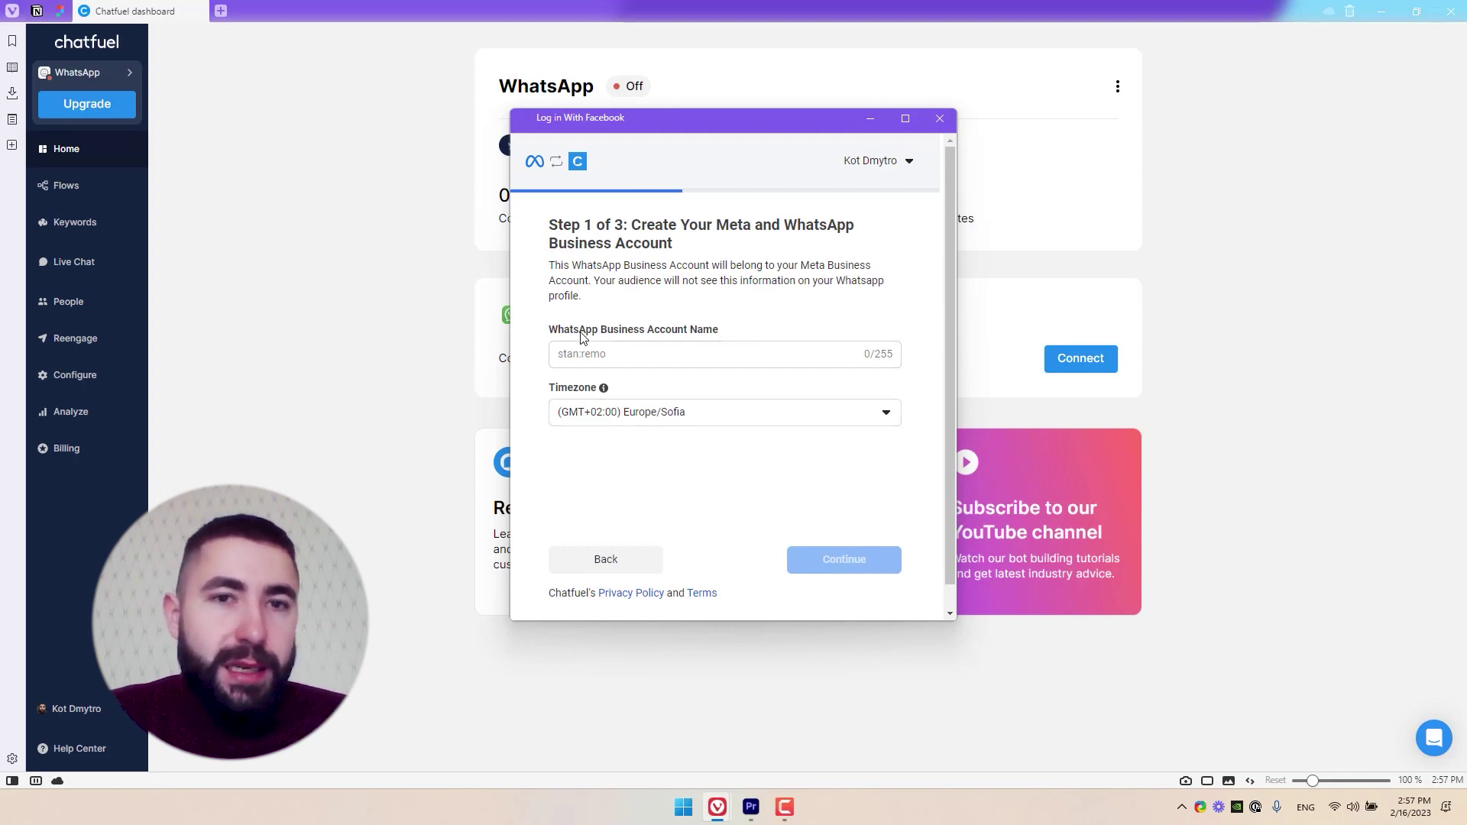
# - Create the WhatsApp Business Account 'stan-business' with Europe/Sofia timezone and proceed to Step 2
pyautogui.click(675, 360)
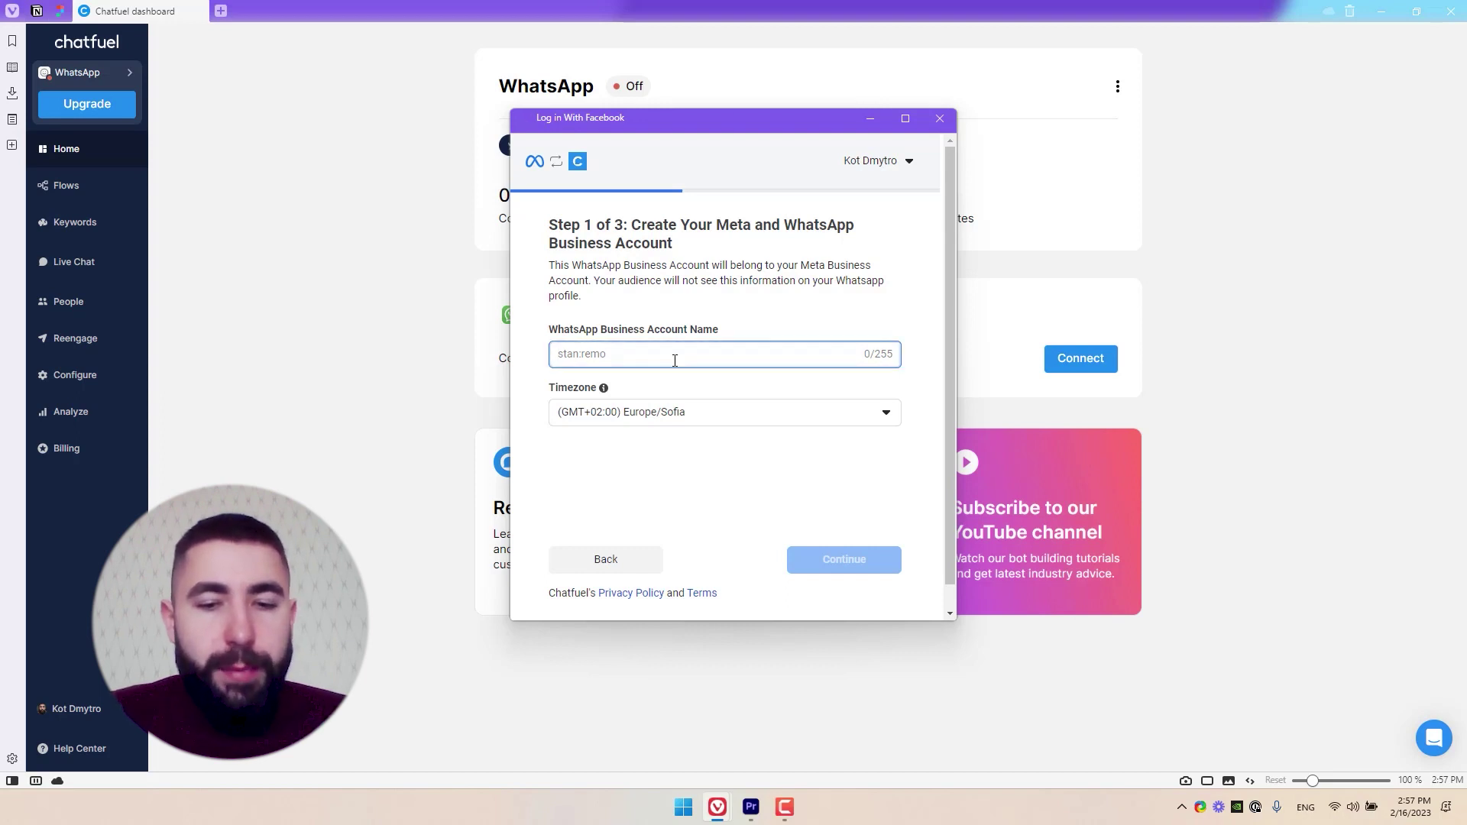
pyautogui.write('st')
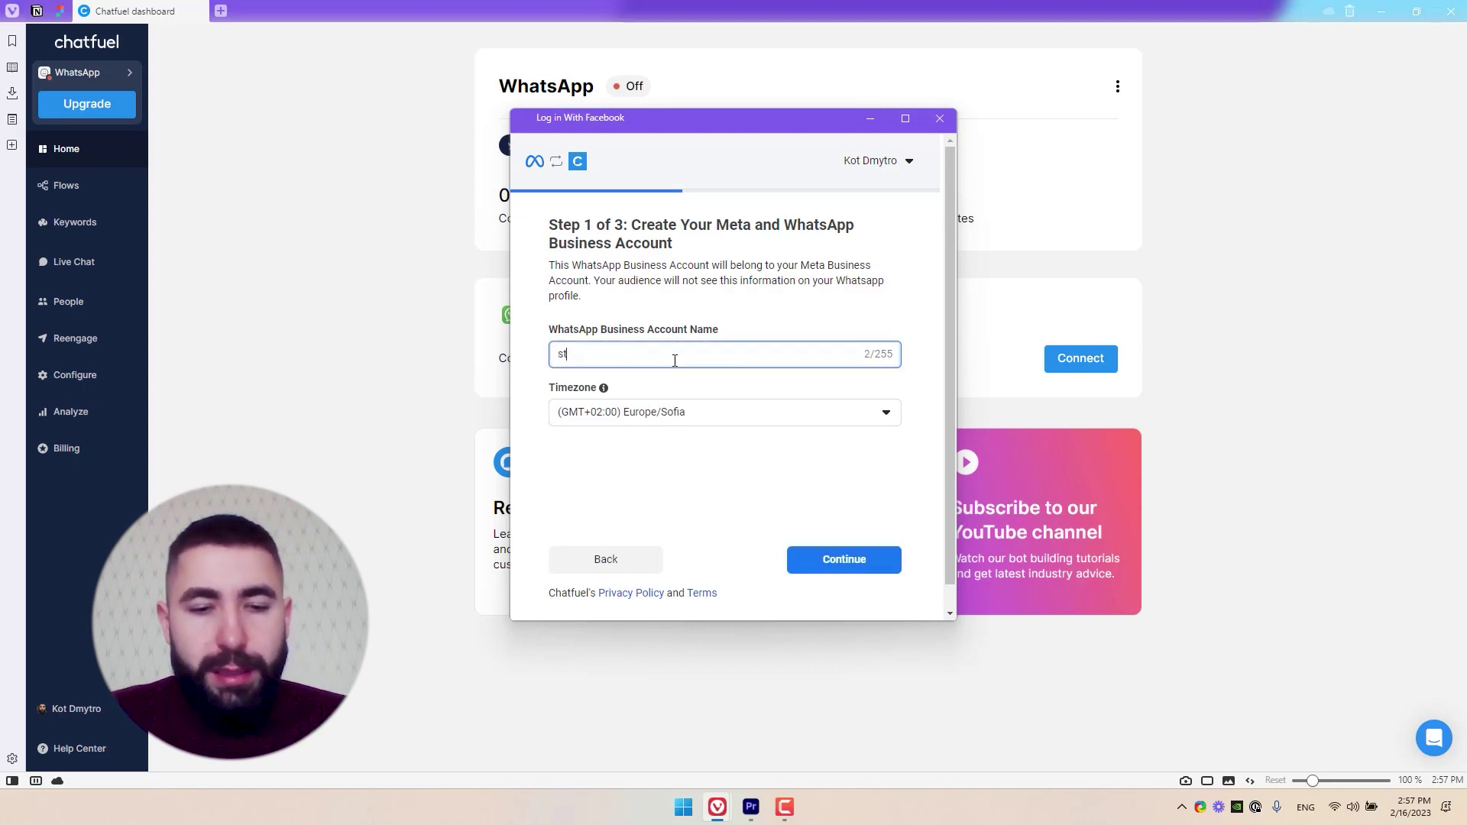
pyautogui.write('an-business')
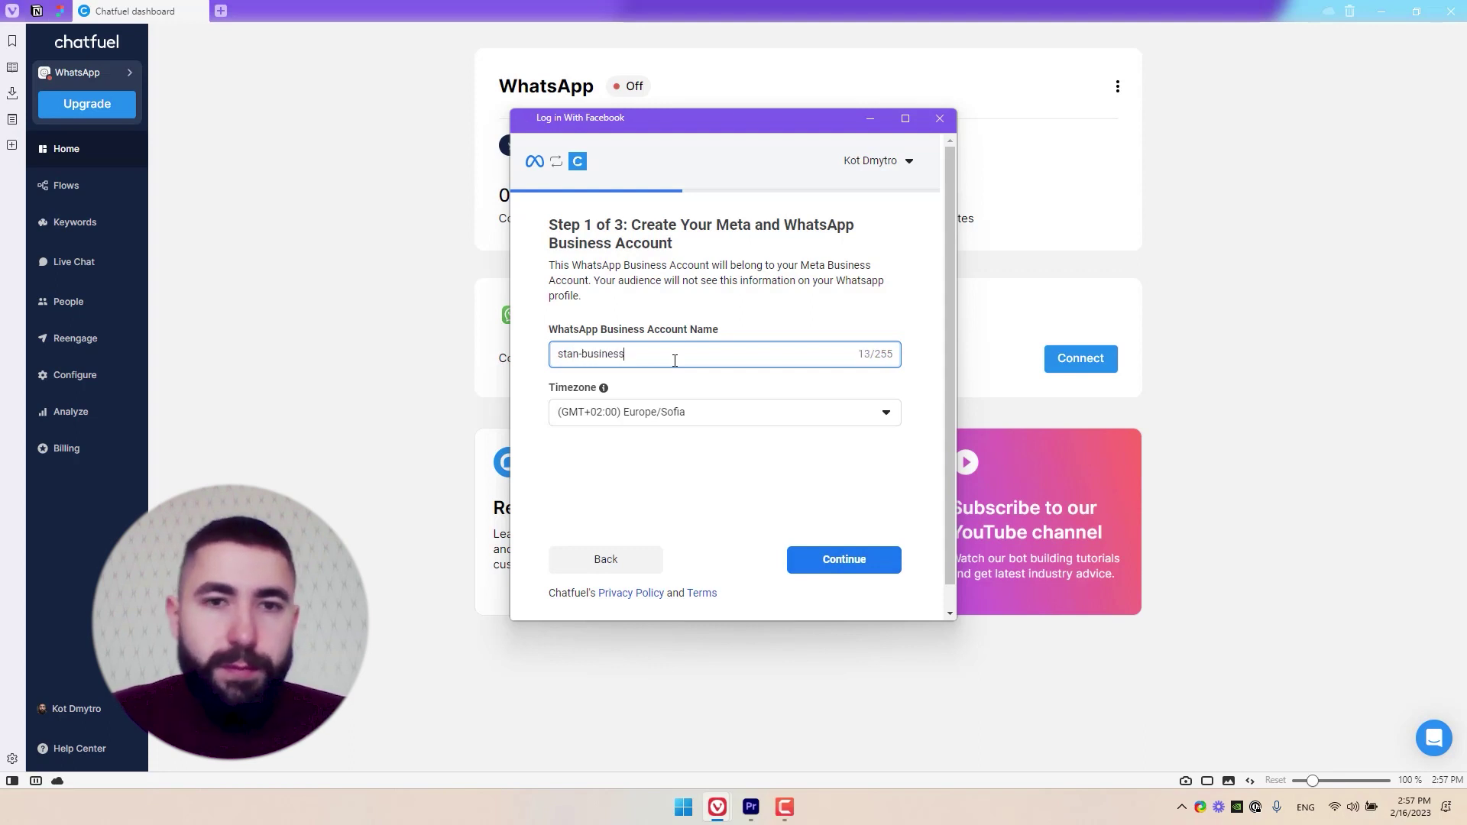
pyautogui.click(722, 451)
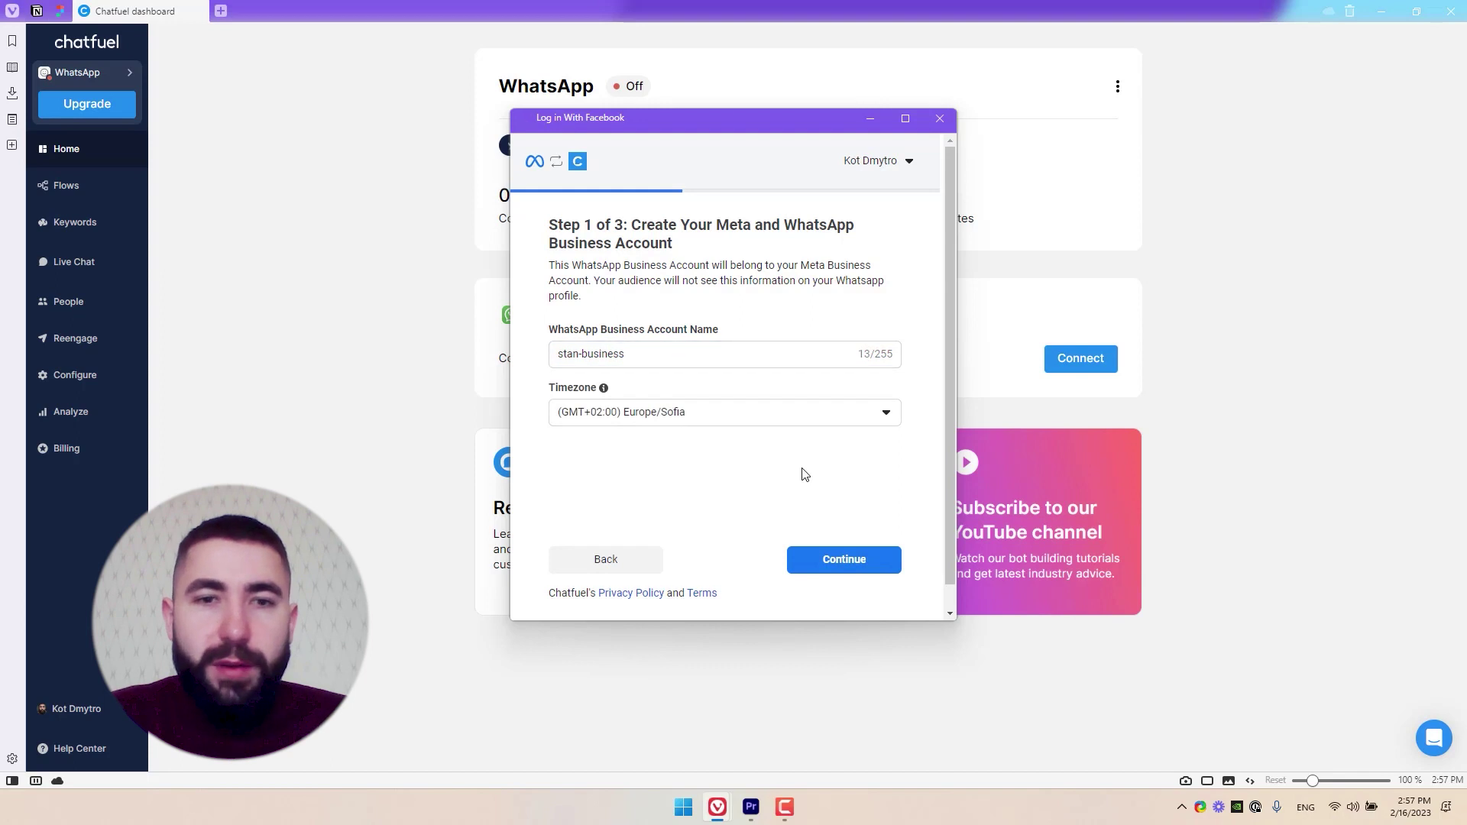
pyautogui.click(850, 570)
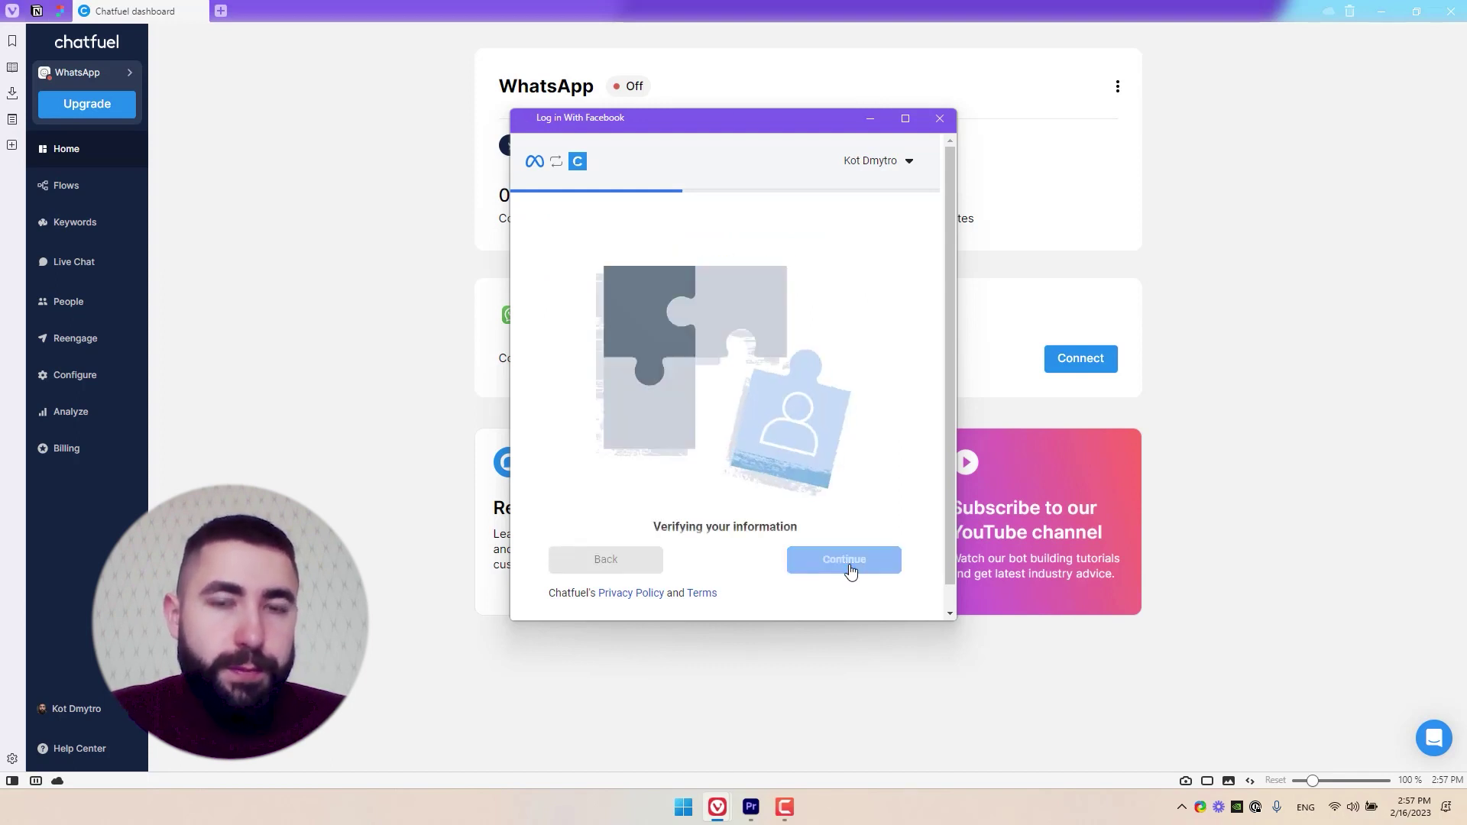
pyautogui.scroll(-1, 905, 503)
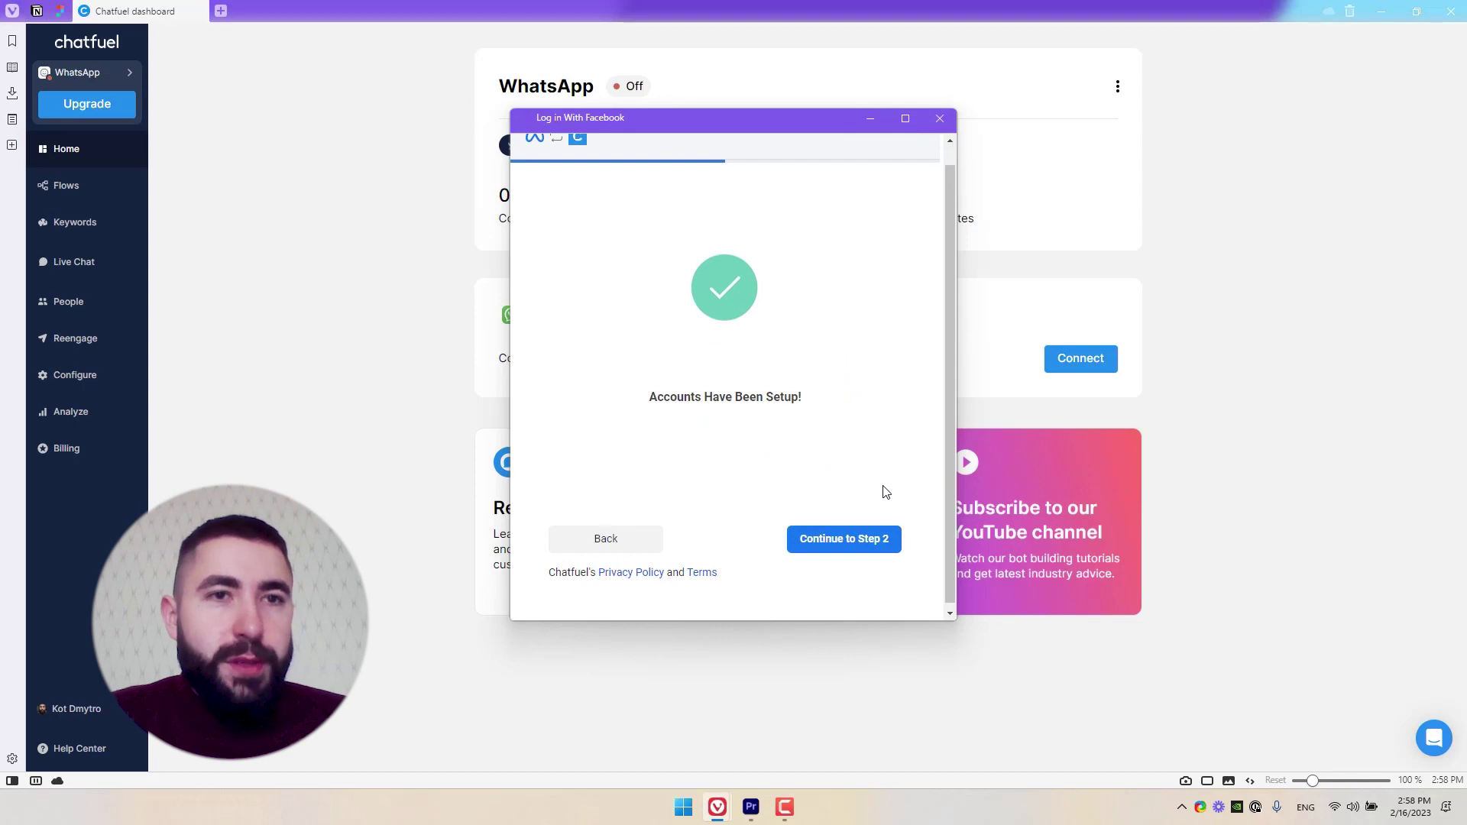
pyautogui.click(839, 542)
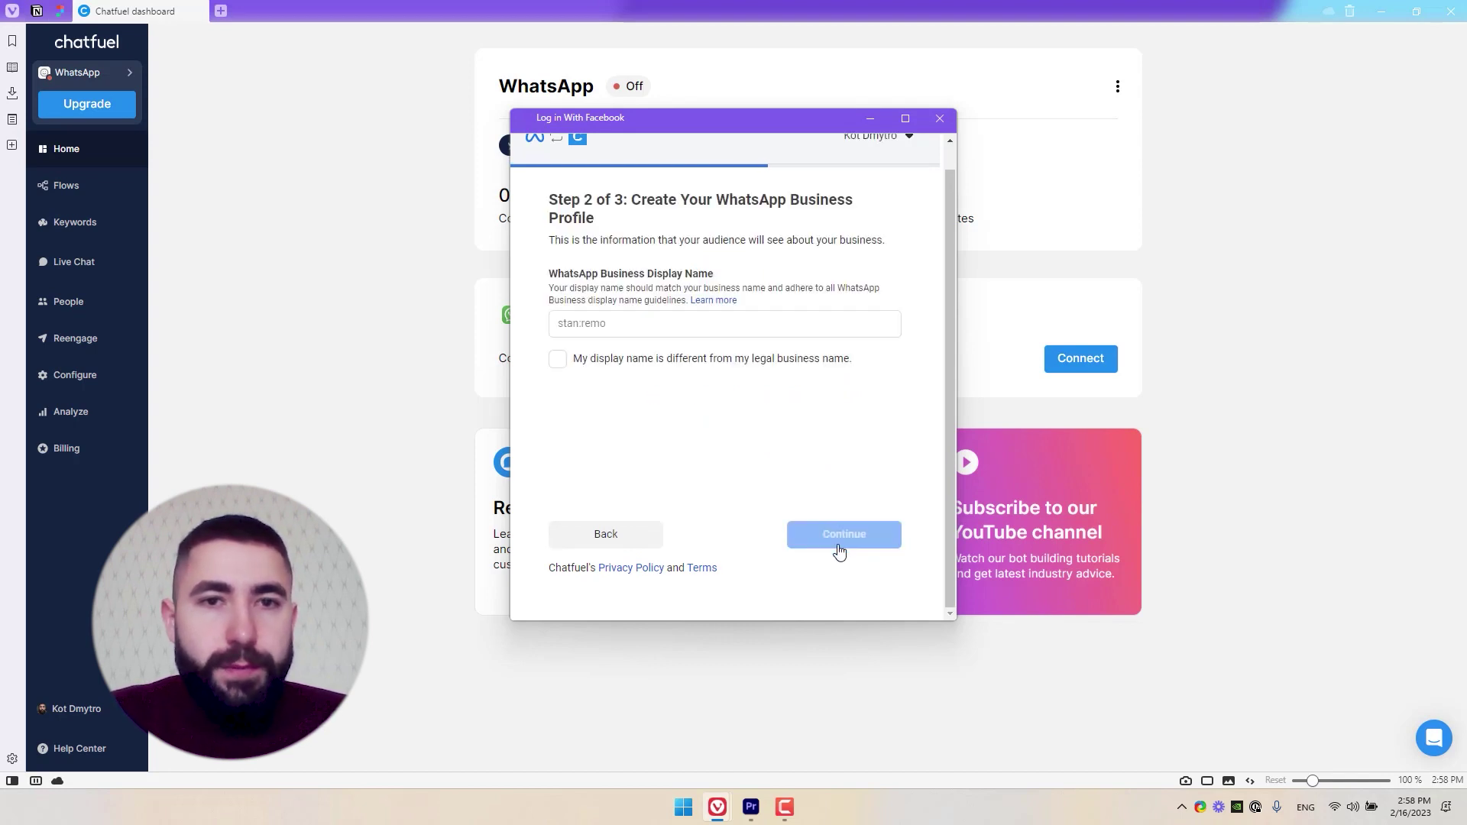
# - Enter 'Floof Nirvana' as the WhatsApp Business display name and continue
pyautogui.scroll(1, 815, 512)
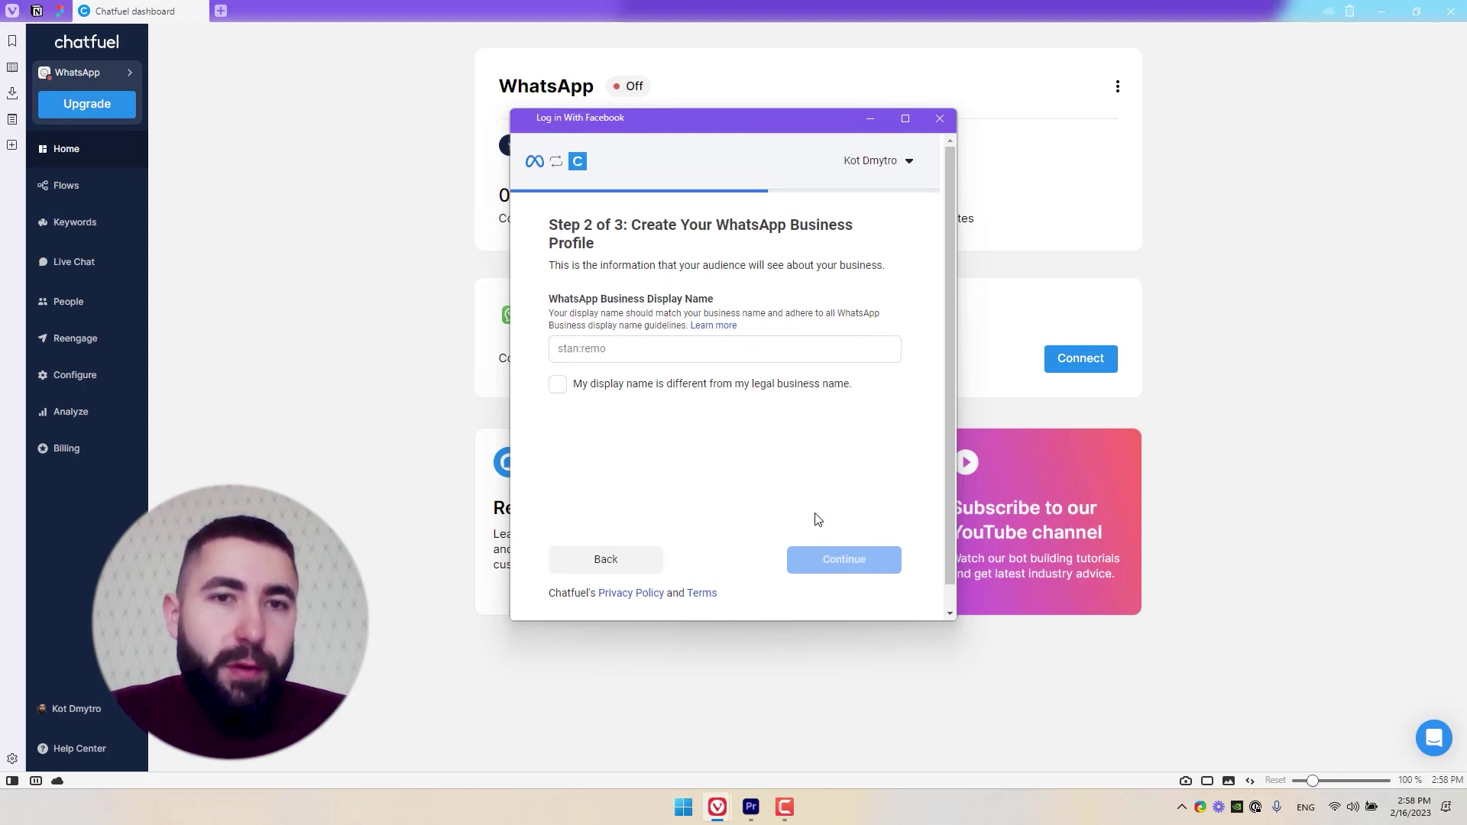
pyautogui.click(601, 348)
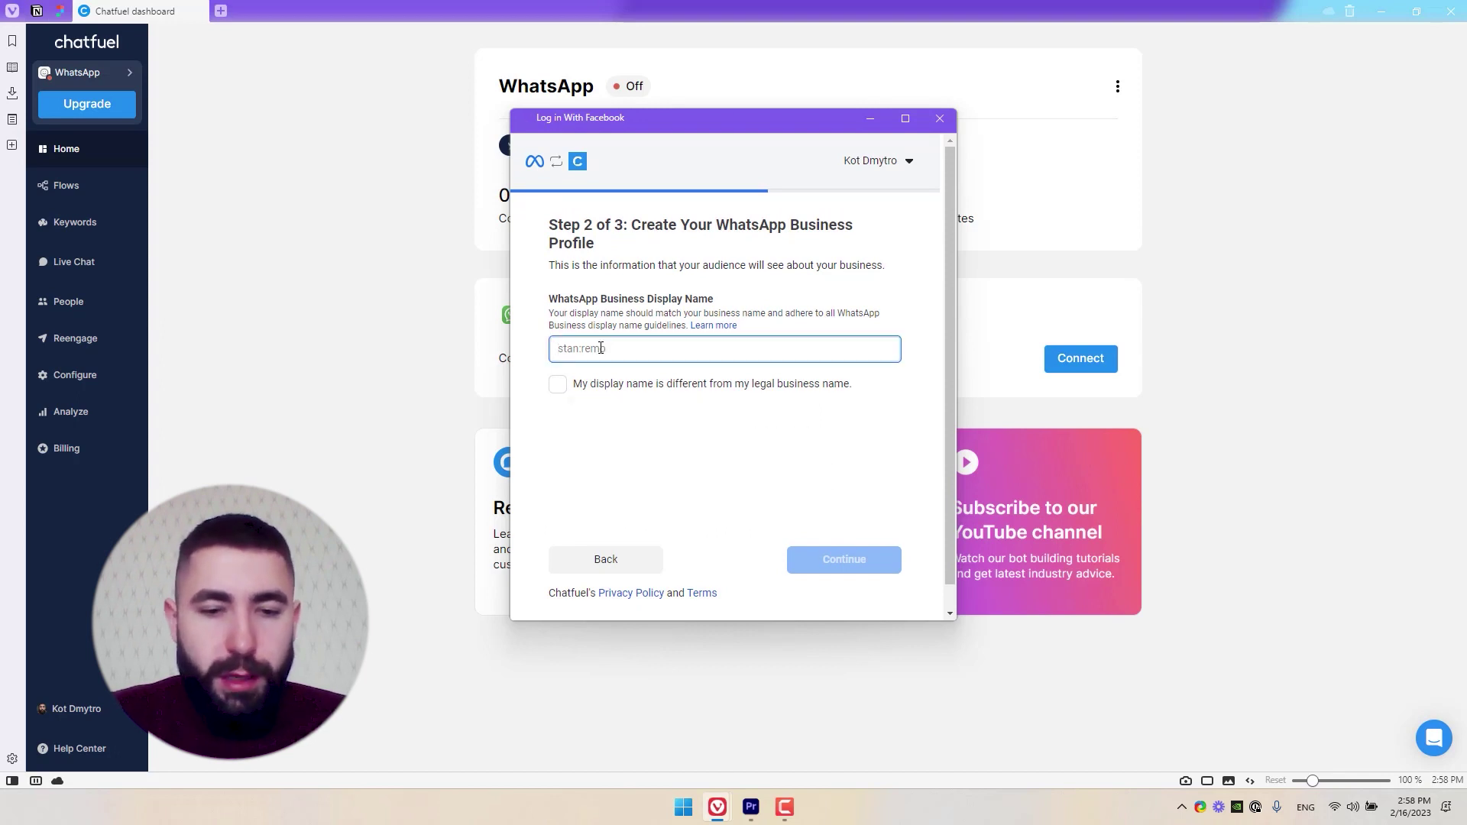
pyautogui.write('Fl')
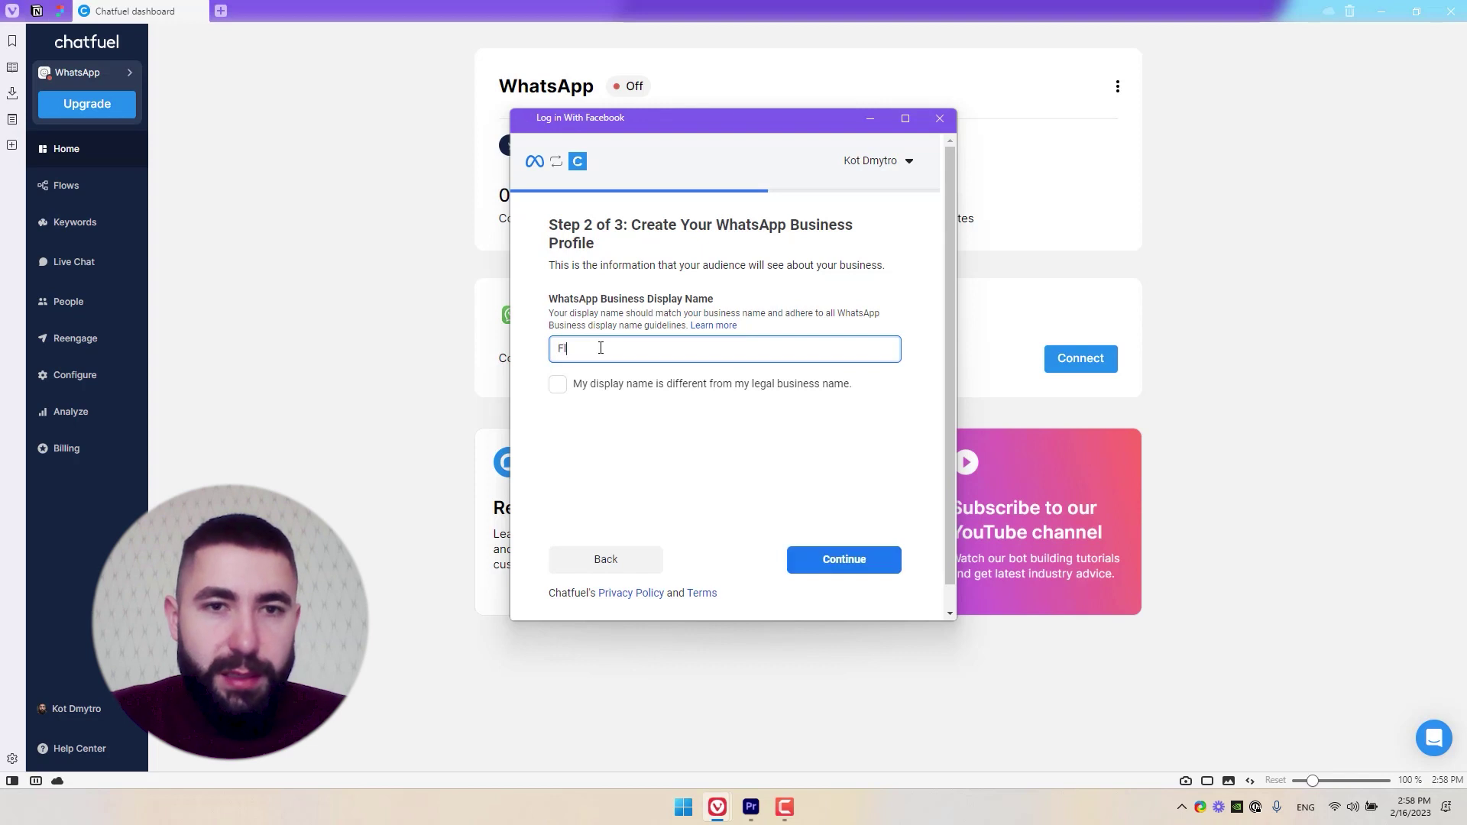
pyautogui.write('oof Nirvana')
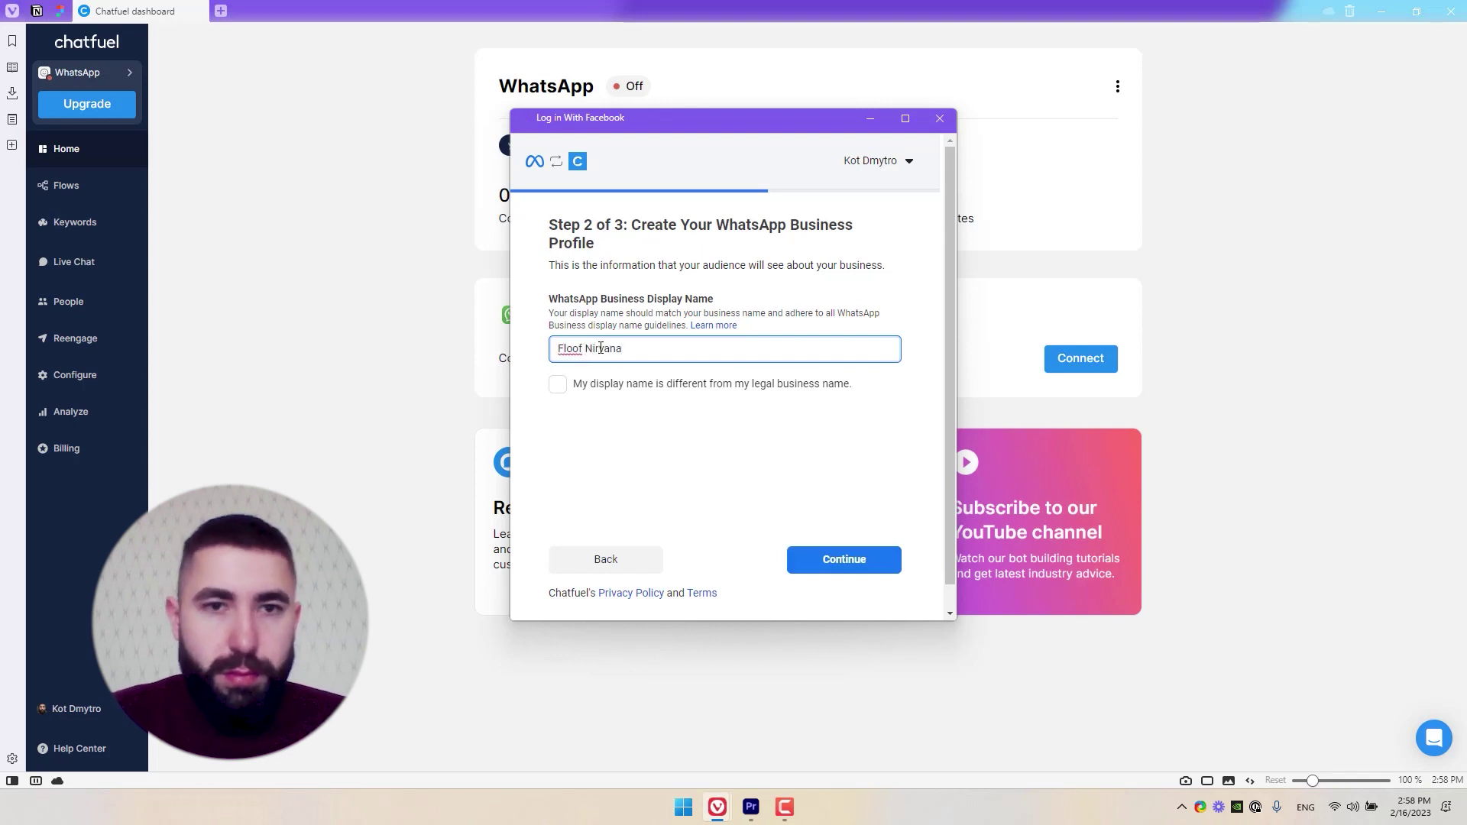
pyautogui.click(833, 567)
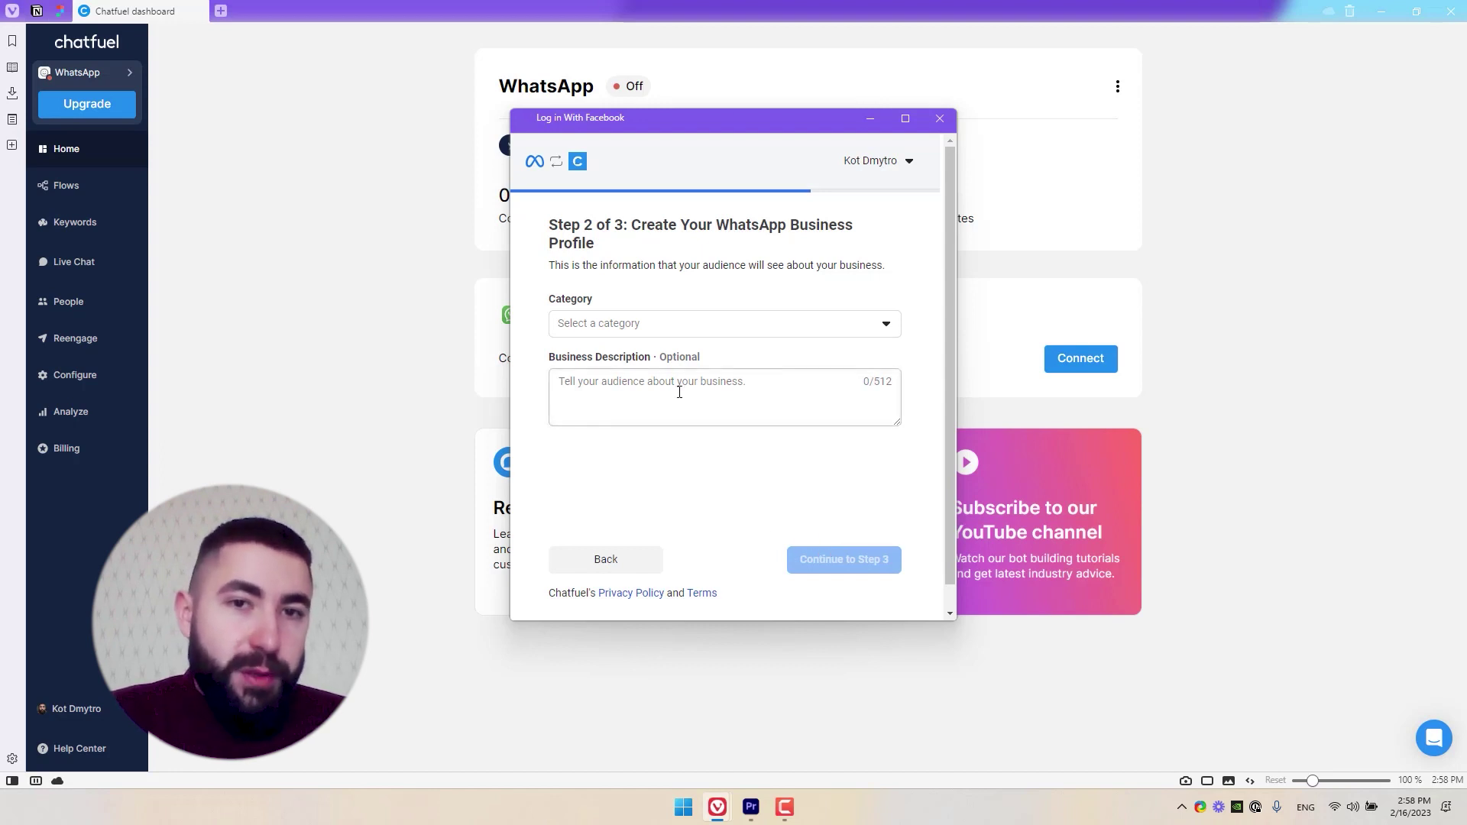
# - Choose Shopping and Retail as the business category, leave the description blank, and continue
pyautogui.doubleClick(679, 357)
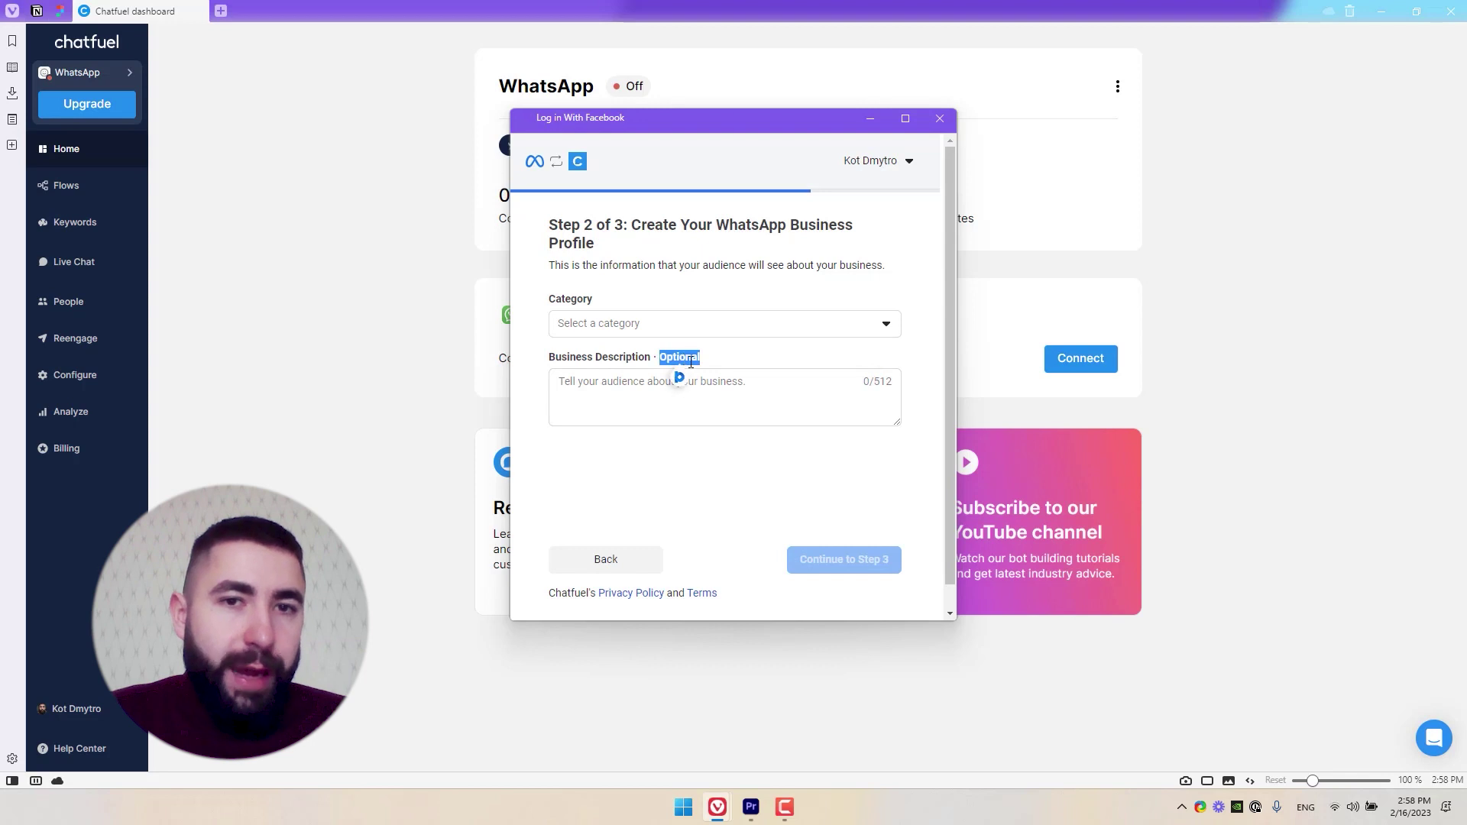
pyautogui.click(681, 327)
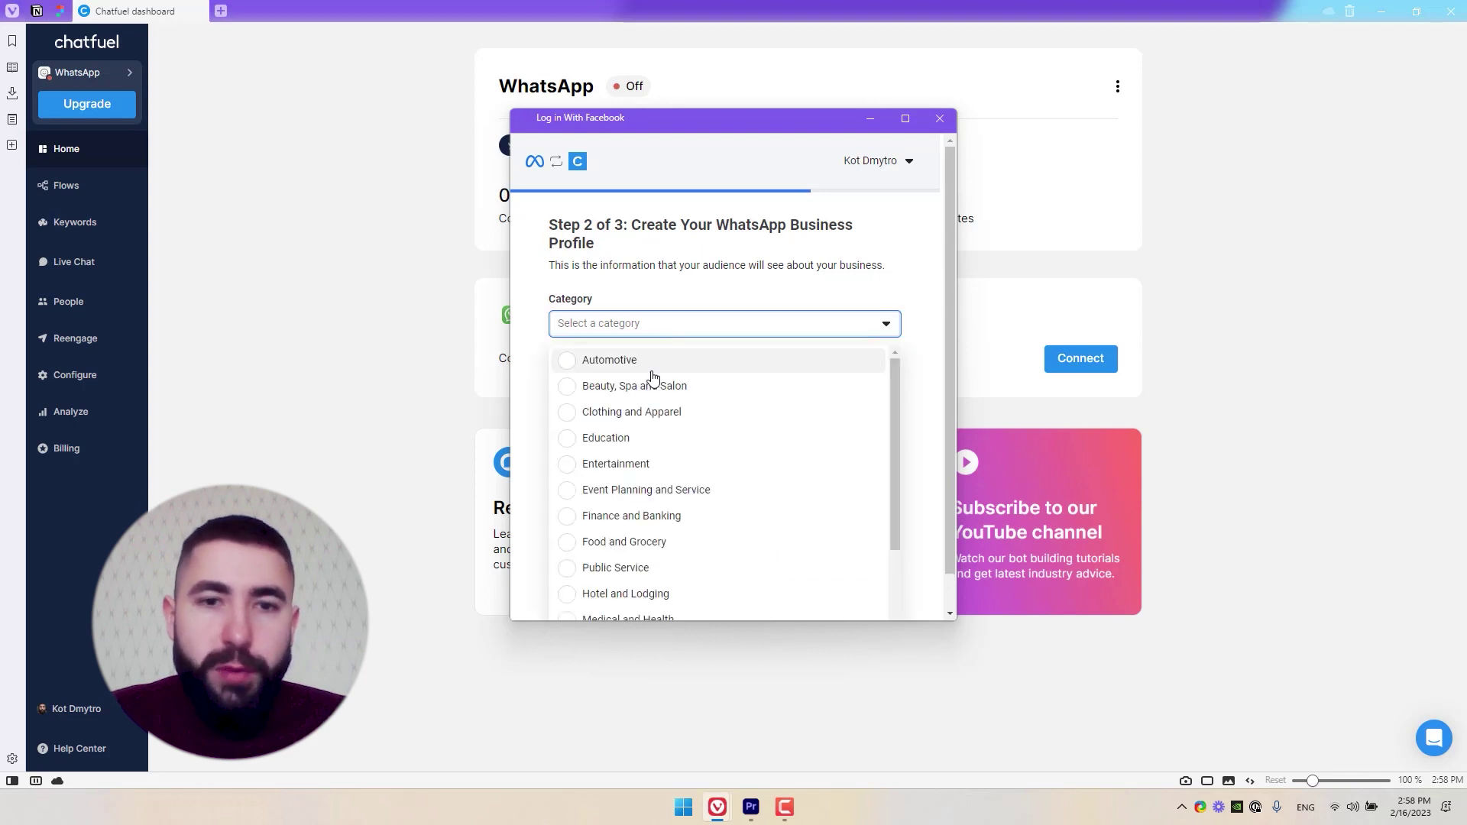
pyautogui.scroll(-2, 650, 386)
pyautogui.scroll(-4, 626, 497)
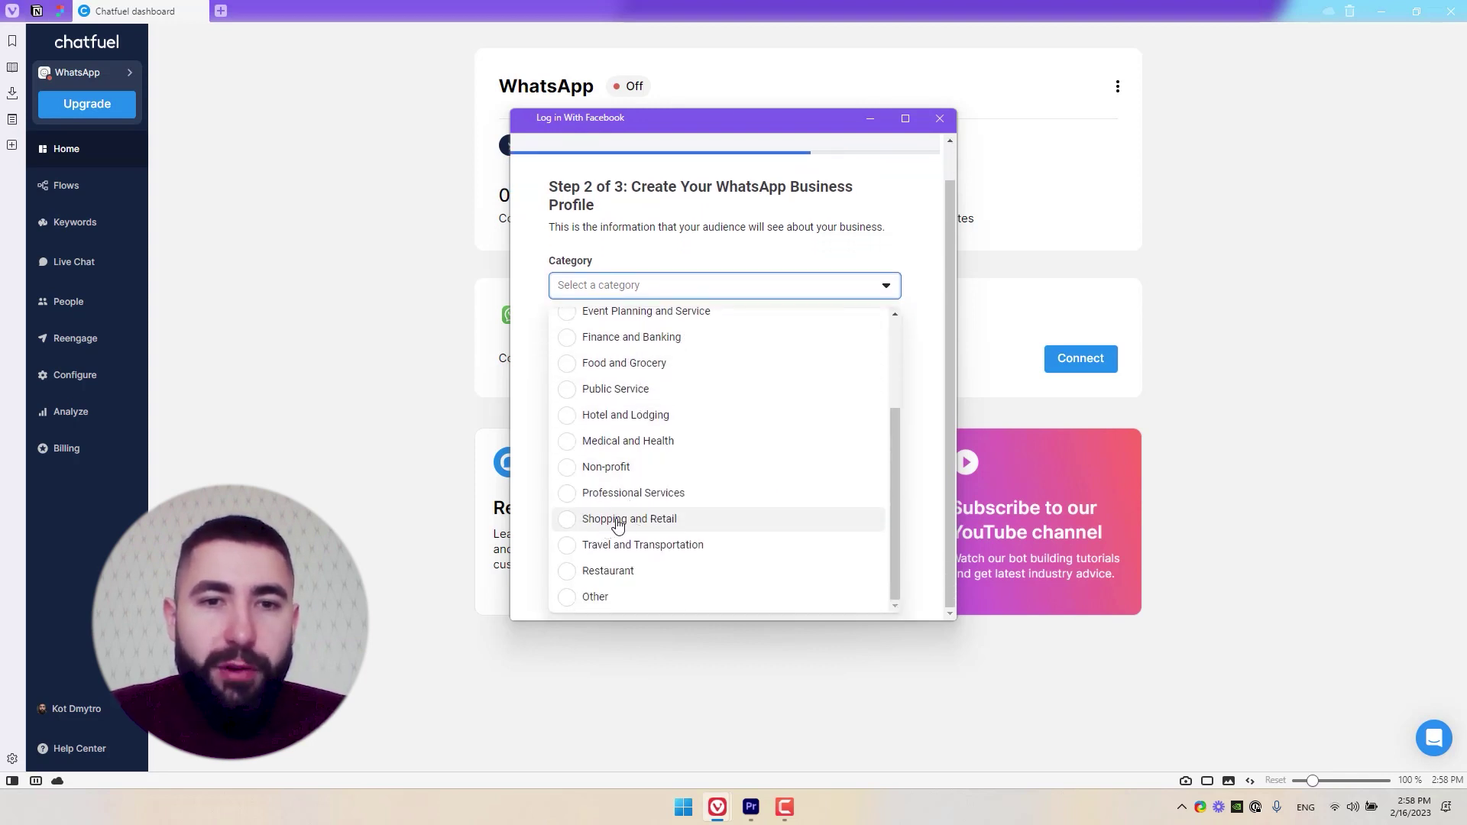
pyautogui.click(625, 520)
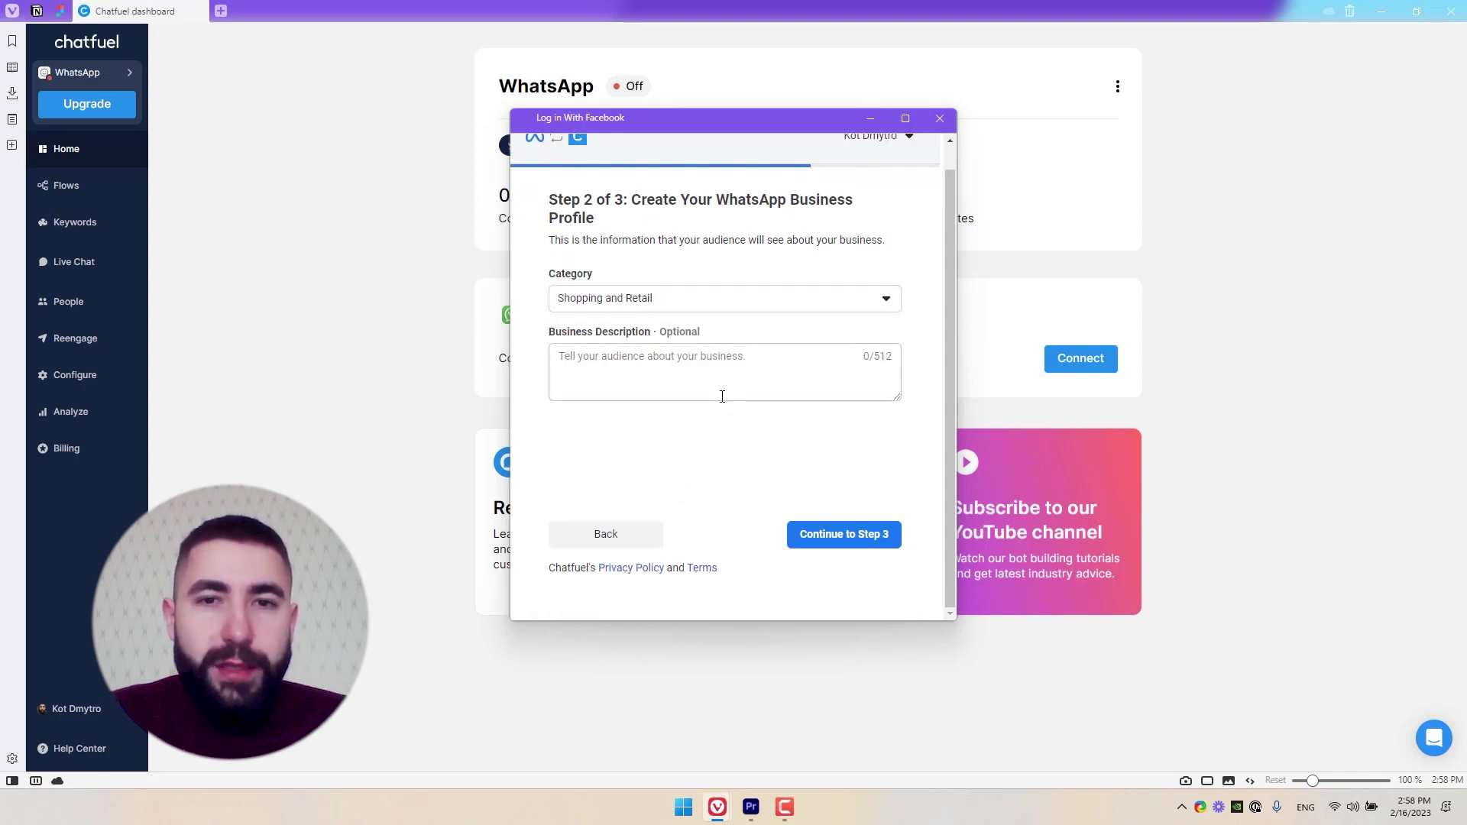
pyautogui.click(832, 544)
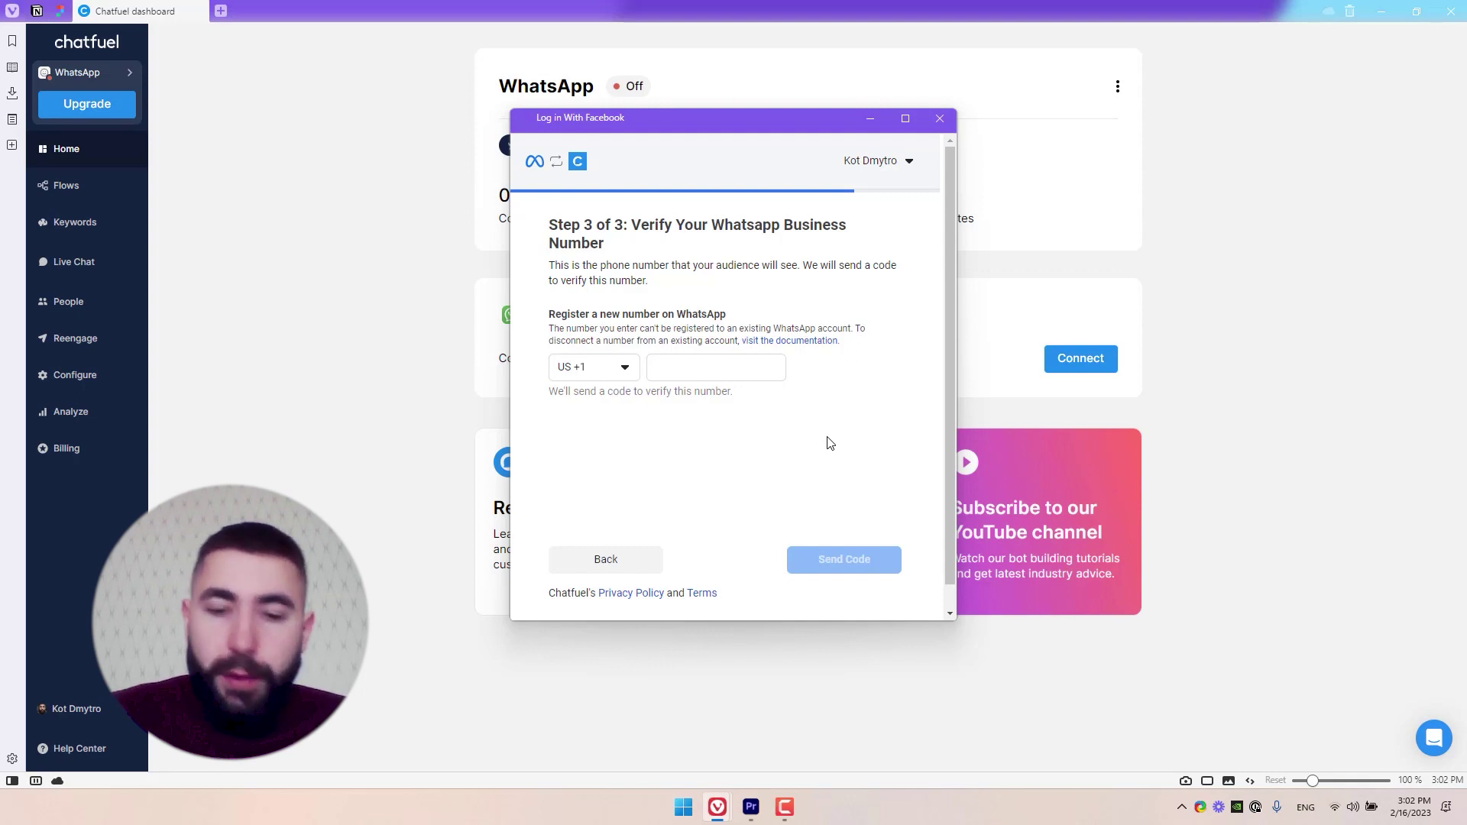
# - Enter the business phone number with the UA +380 code and send a text-message verification code
pyautogui.click(587, 378)
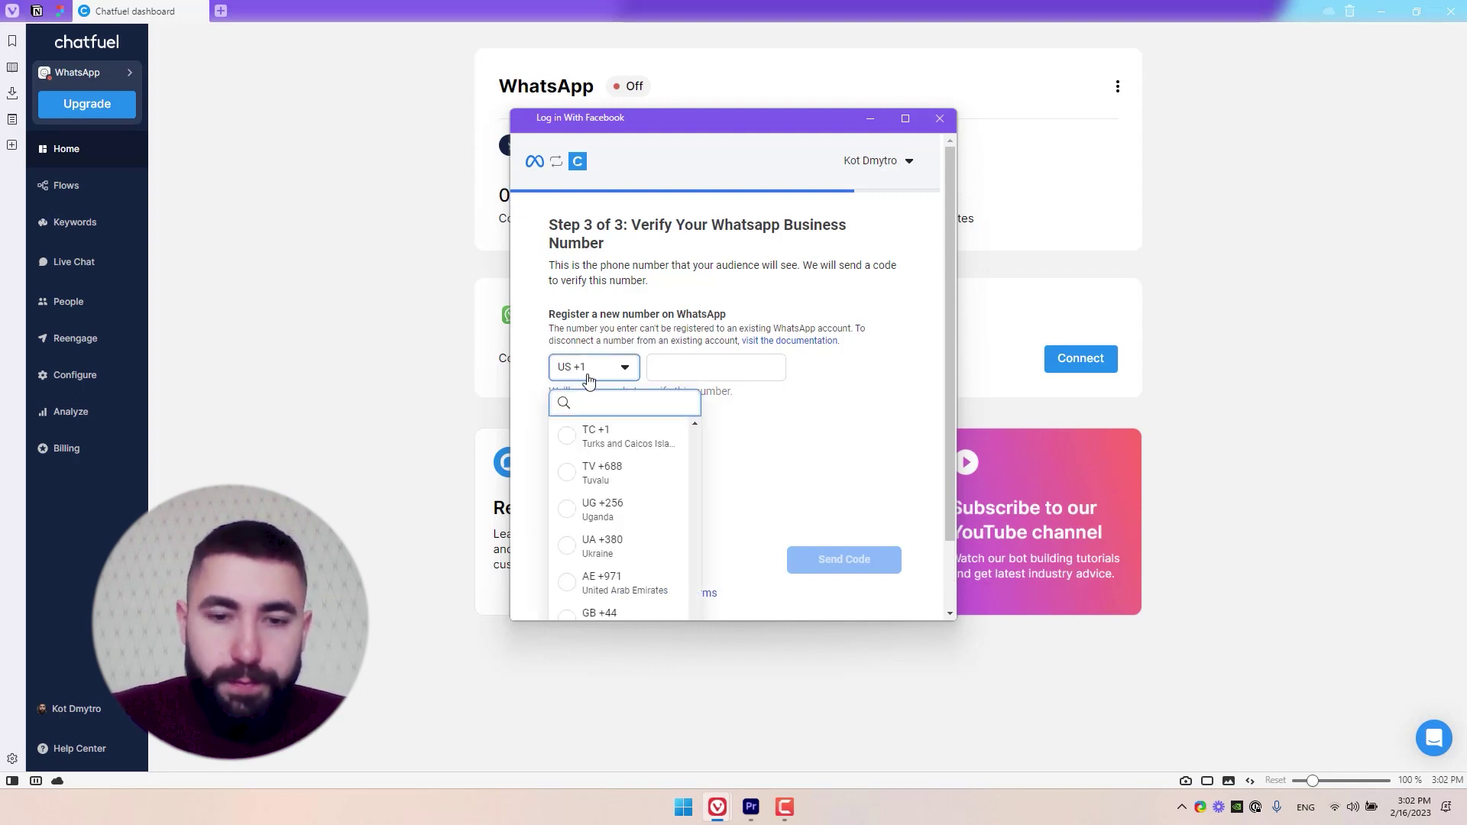
pyautogui.write('ua')
pyautogui.click(609, 428)
pyautogui.click(665, 367)
pyautogui.write('17')
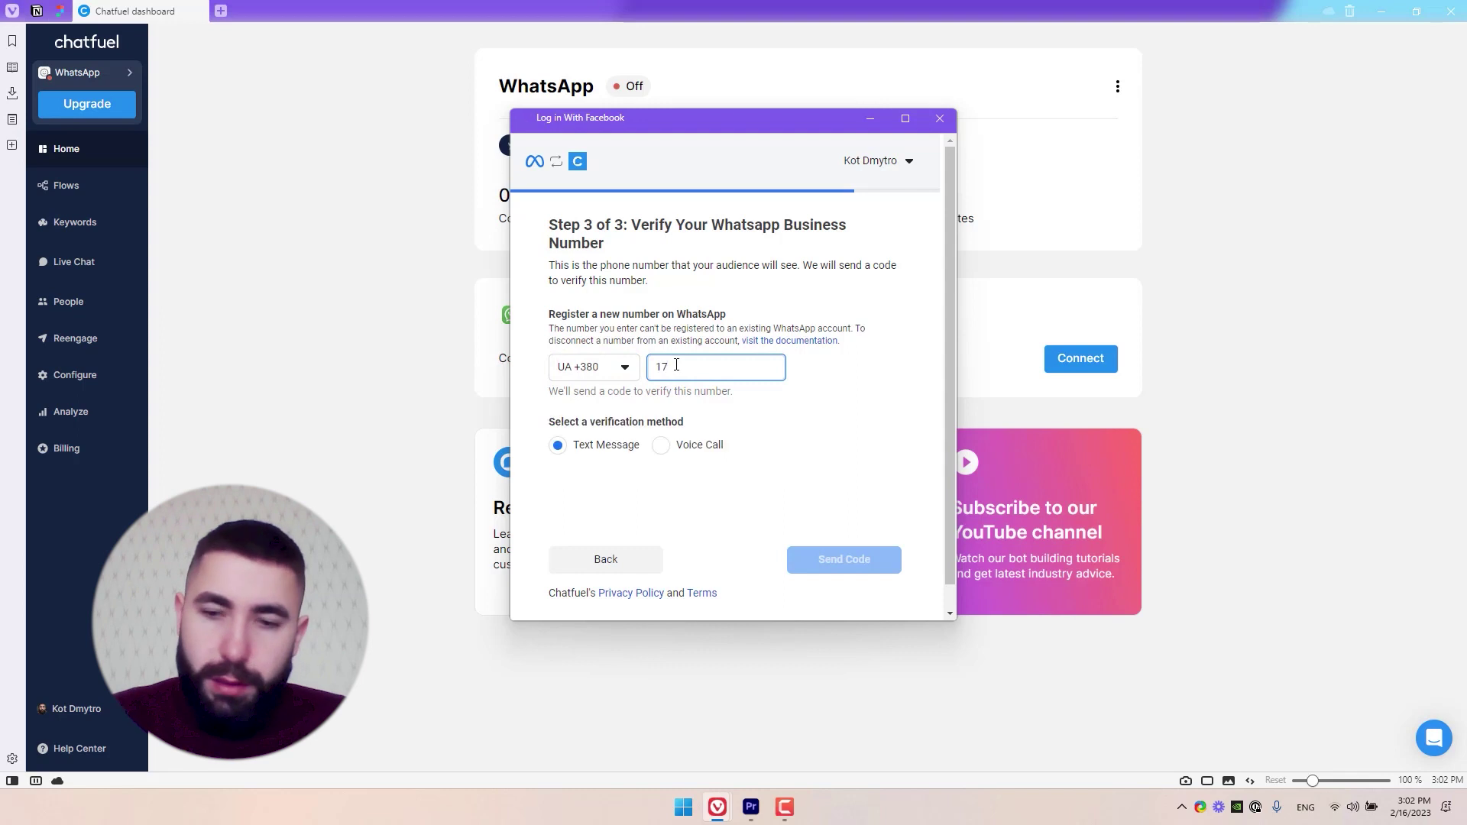
pyautogui.write('34781')
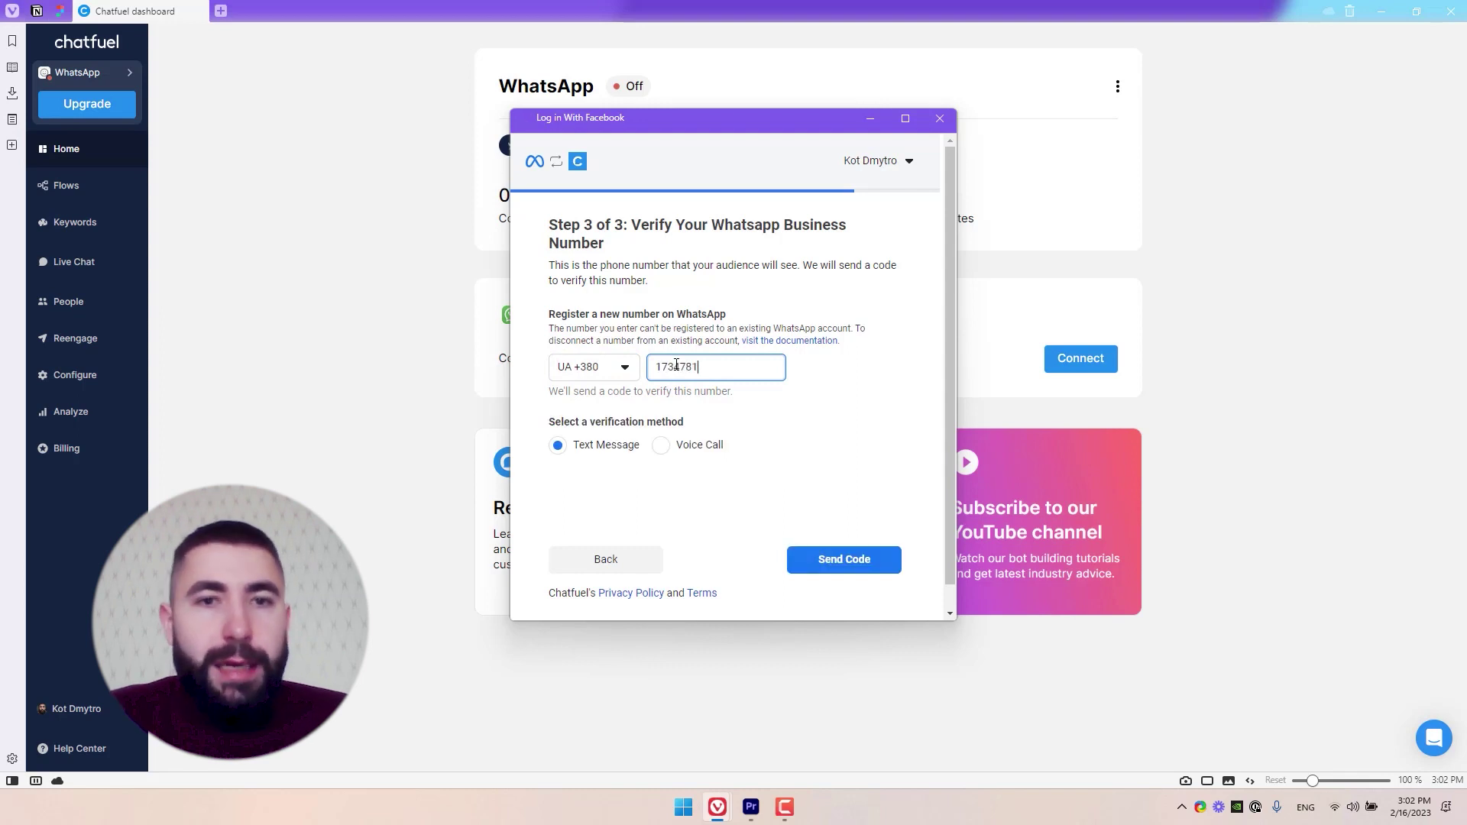
pyautogui.click(662, 475)
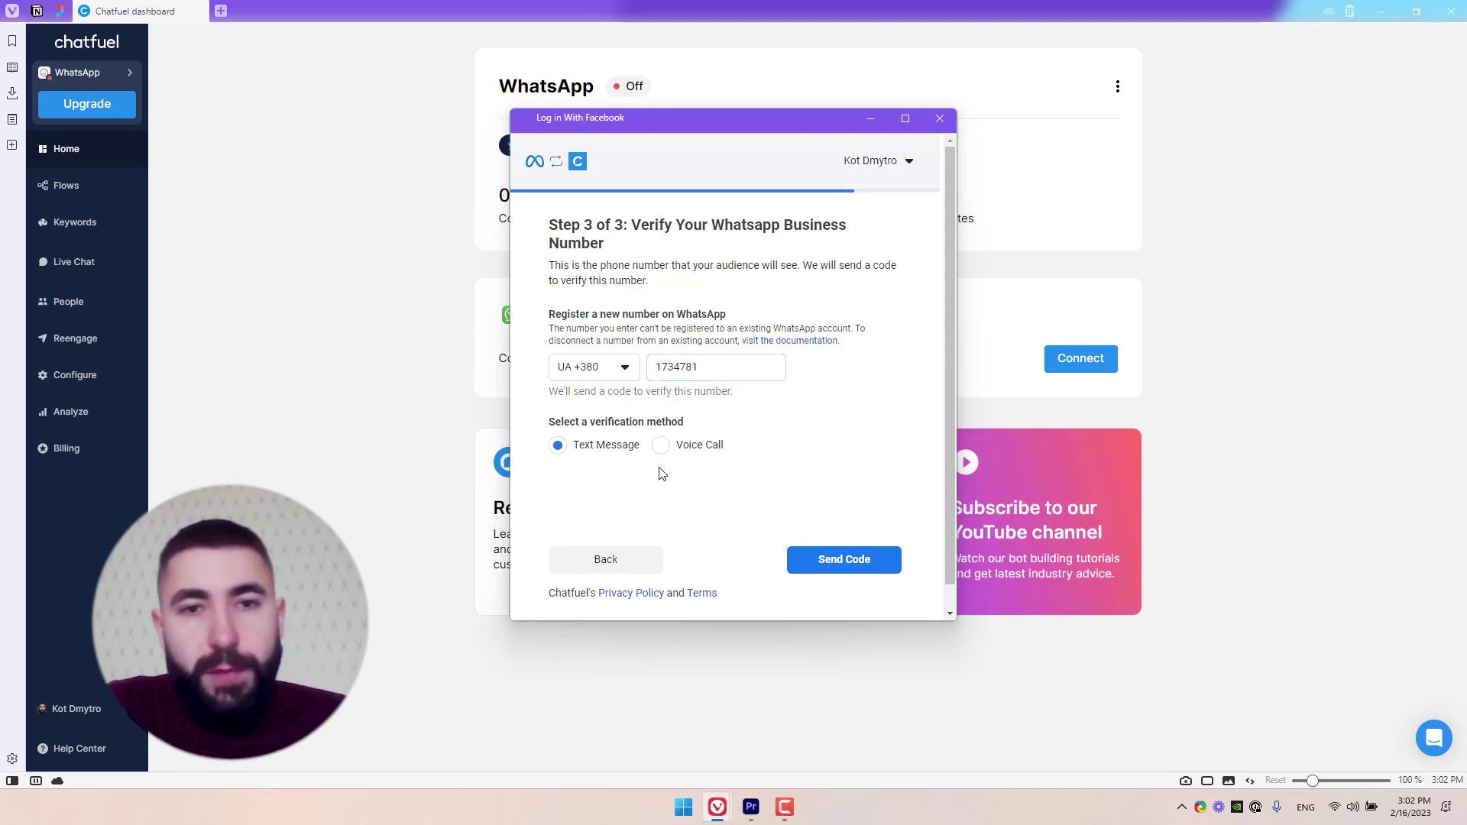
pyautogui.click(845, 567)
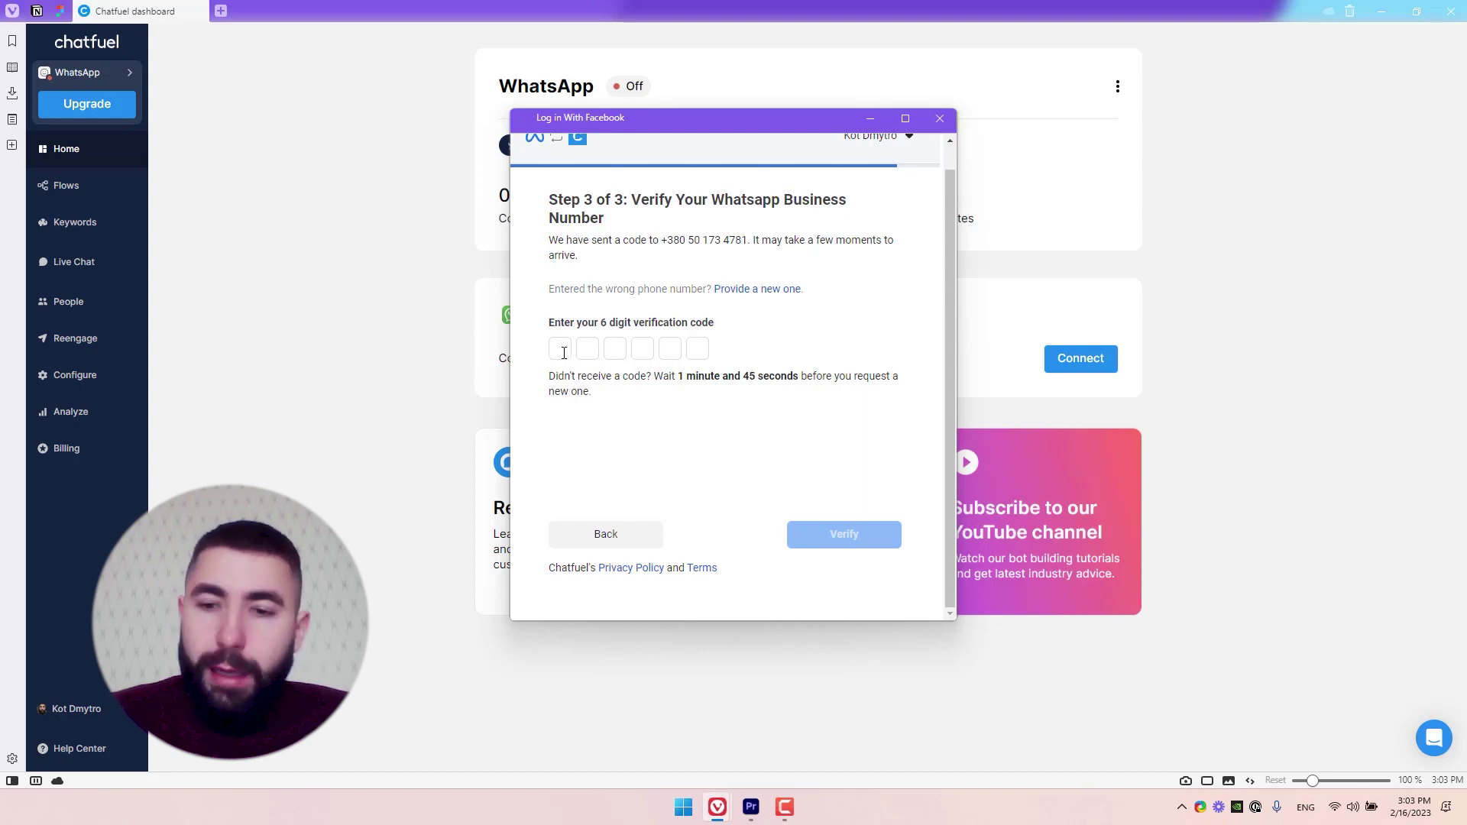
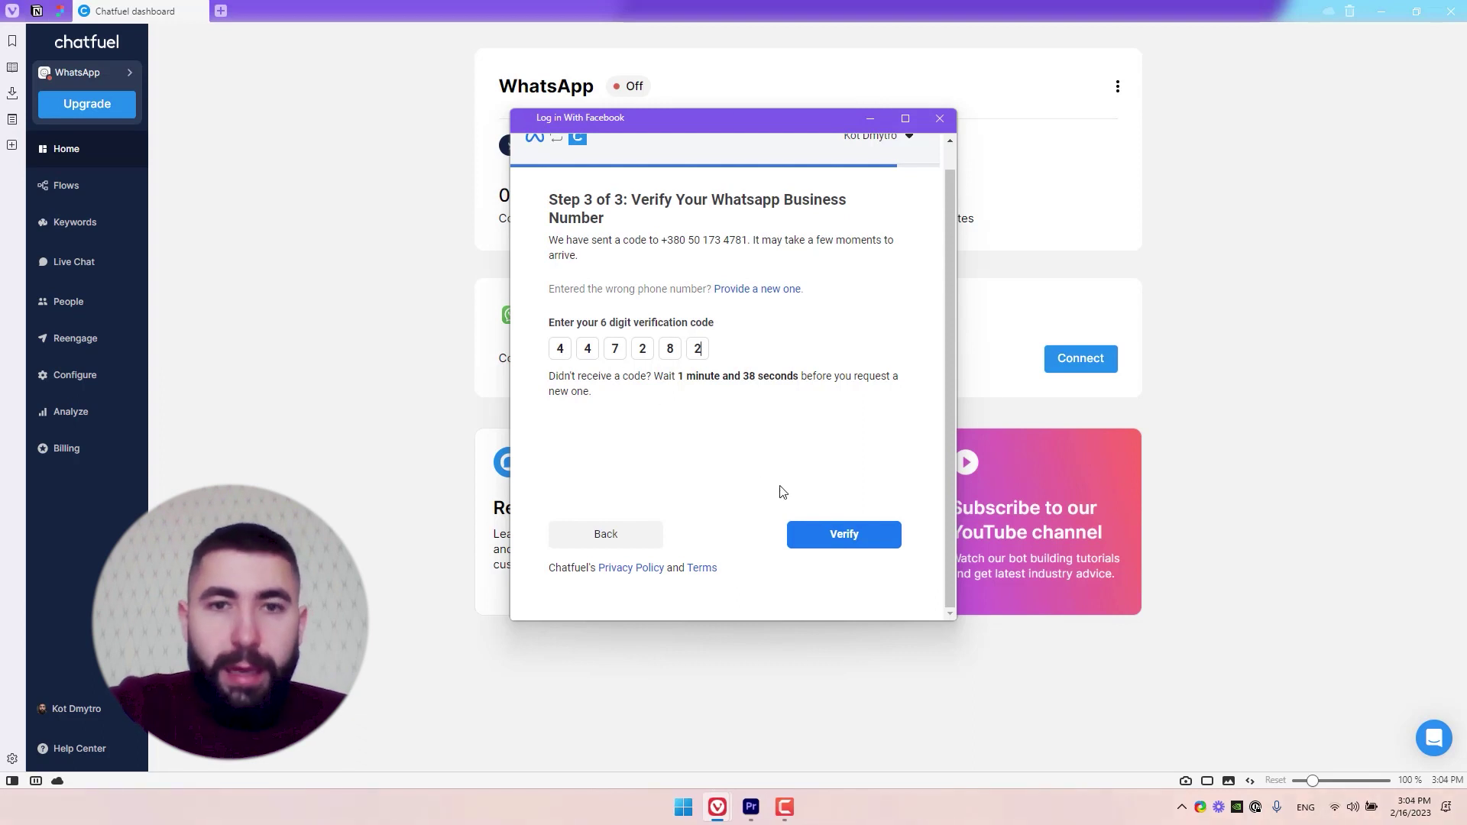
# - Enter the six-digit verification code received by text and verify the number
pyautogui.click(844, 537)
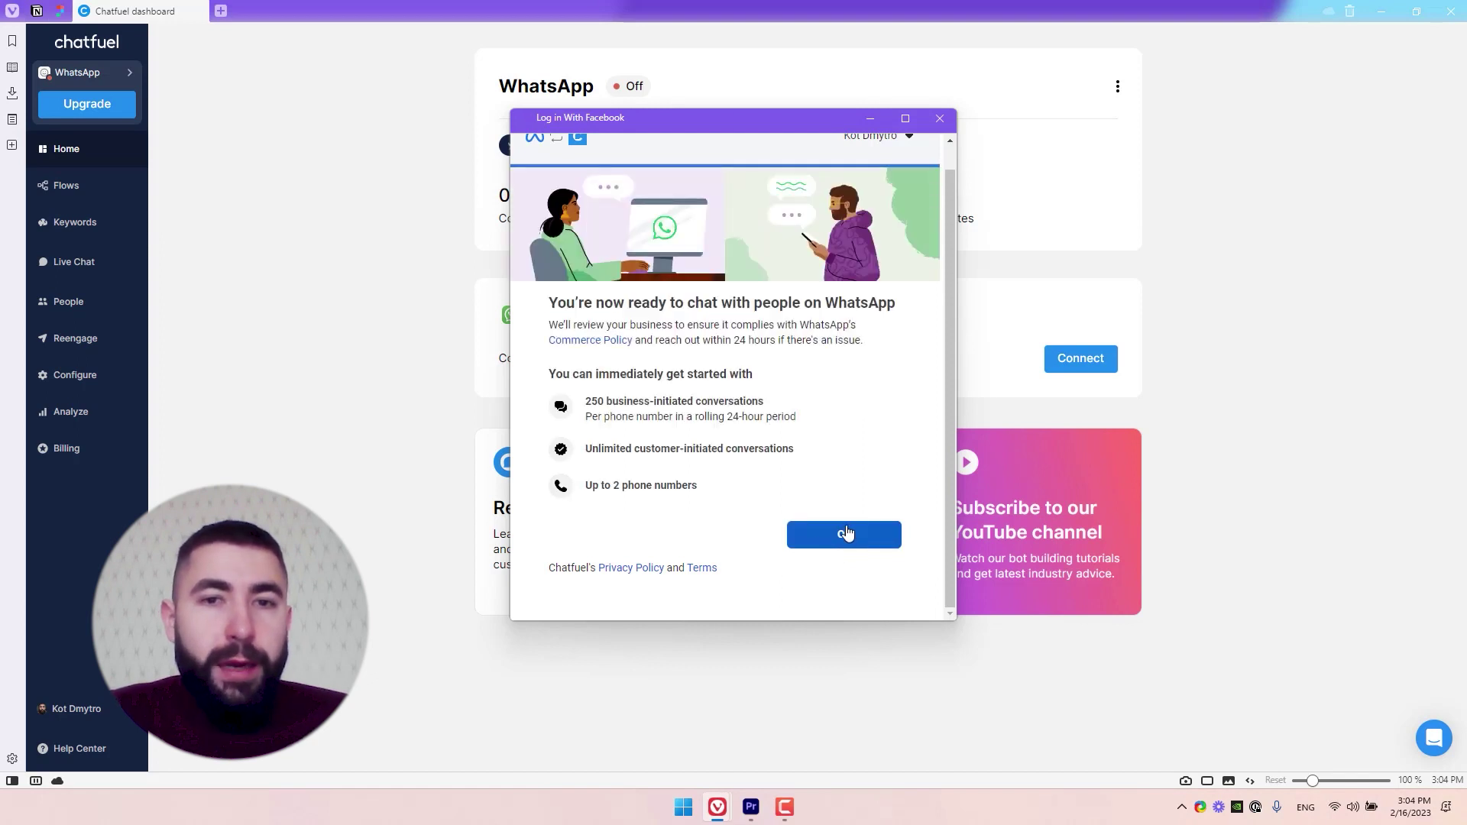
# - Acknowledge the 'You're now ready to chat' screen to close the setup window
pyautogui.click(835, 540)
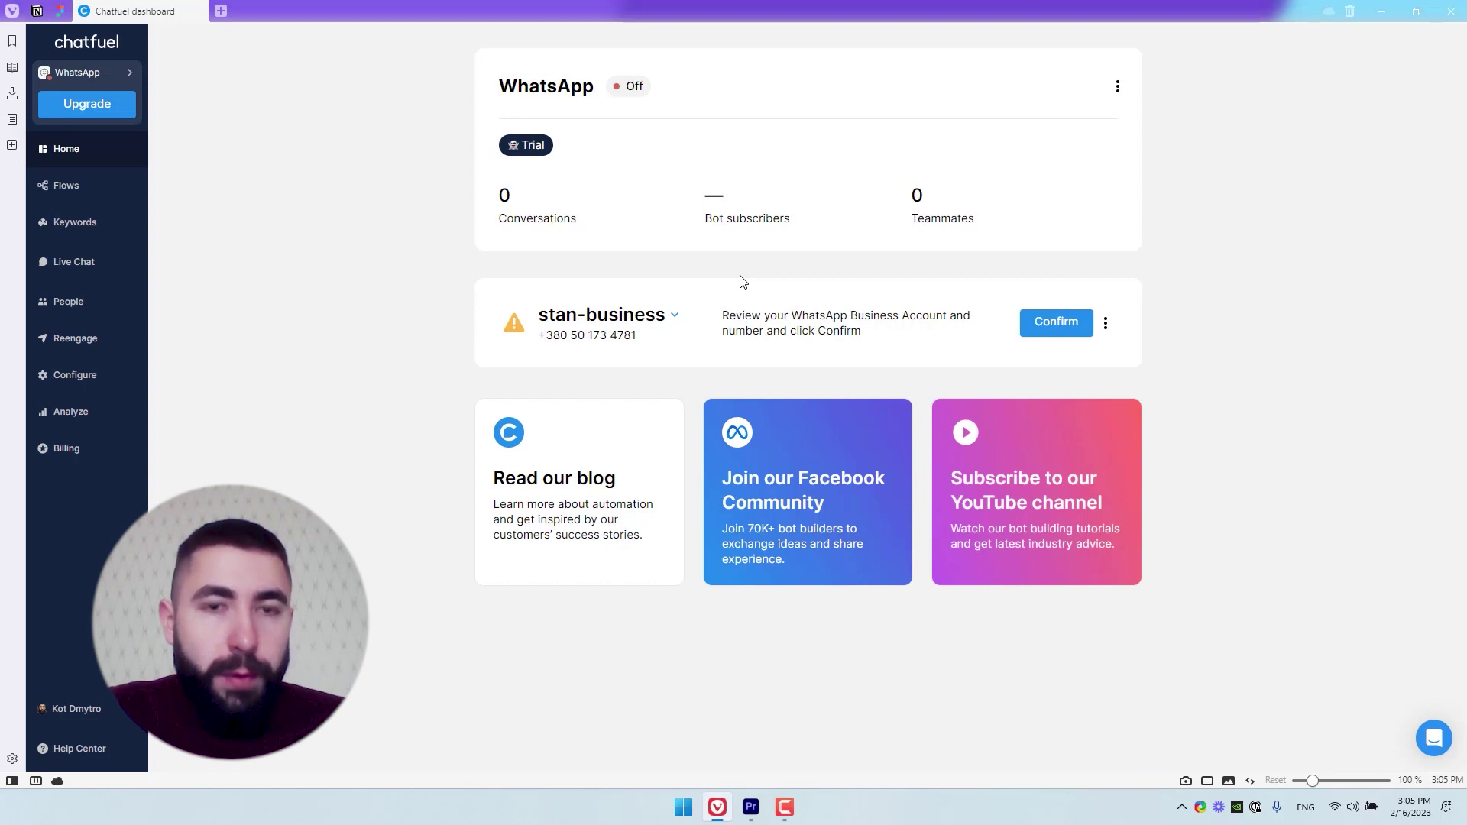
pyautogui.click(673, 316)
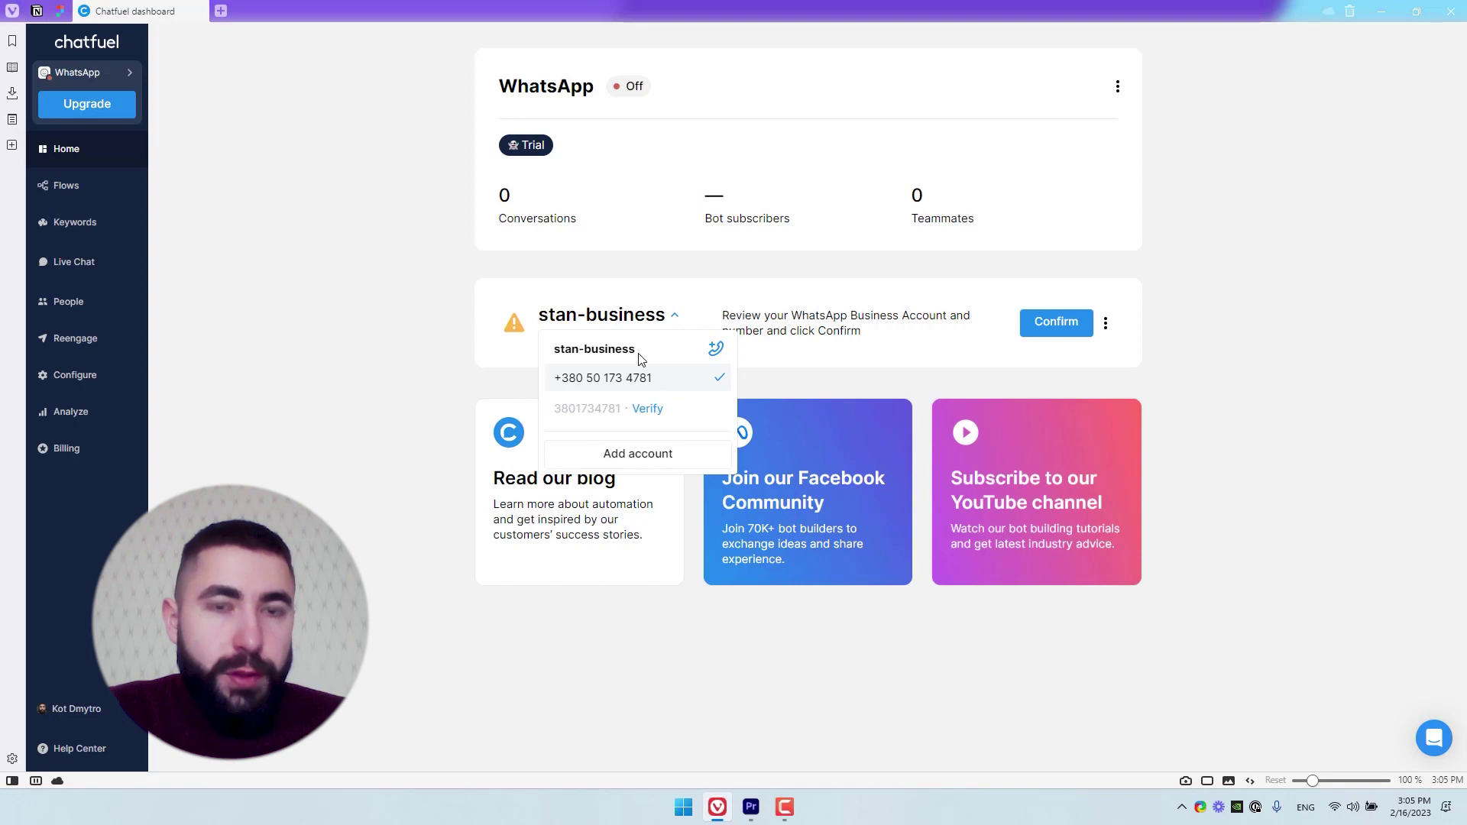
pyautogui.click(840, 336)
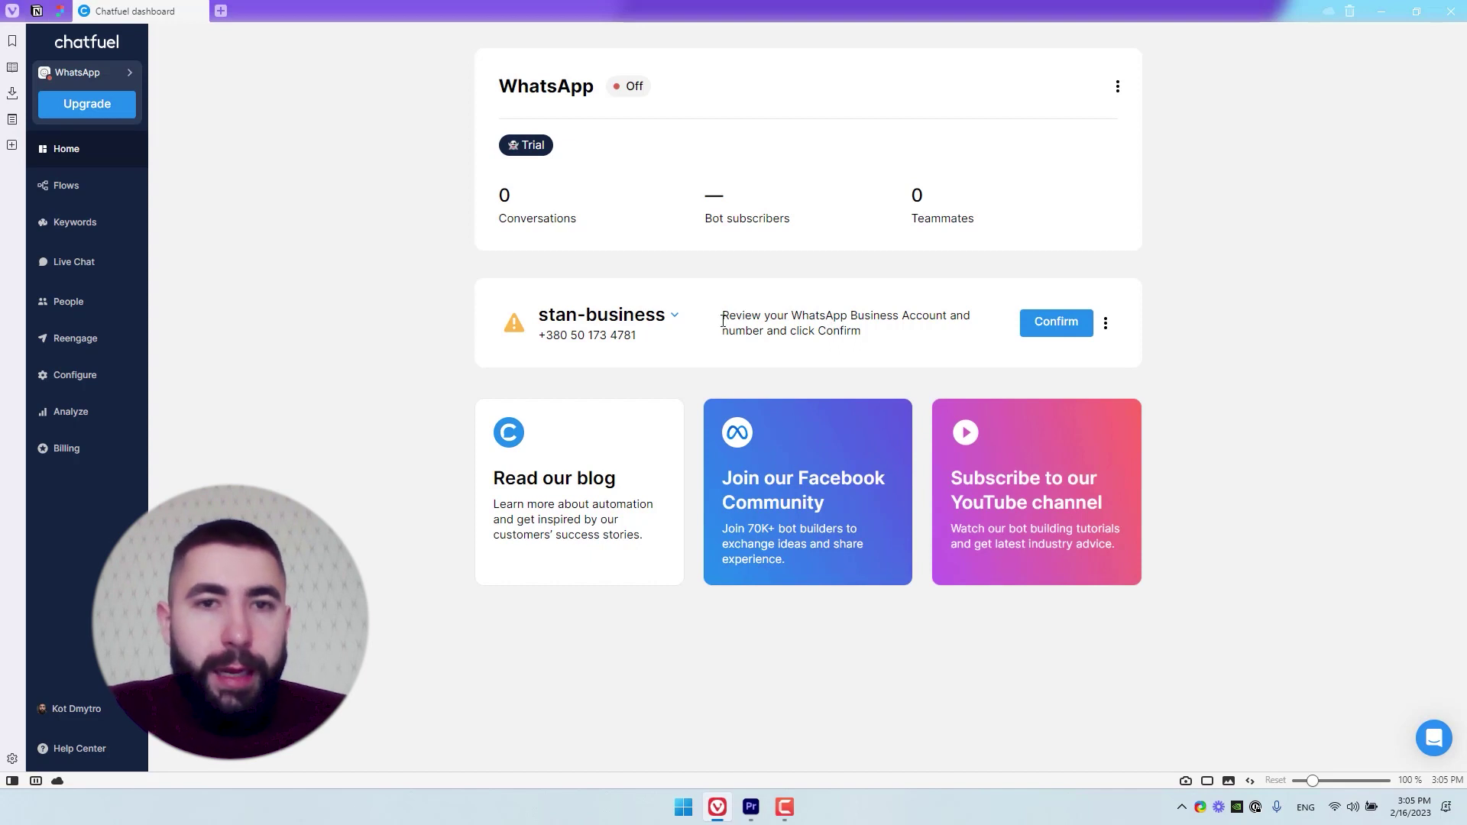
pyautogui.click(673, 317)
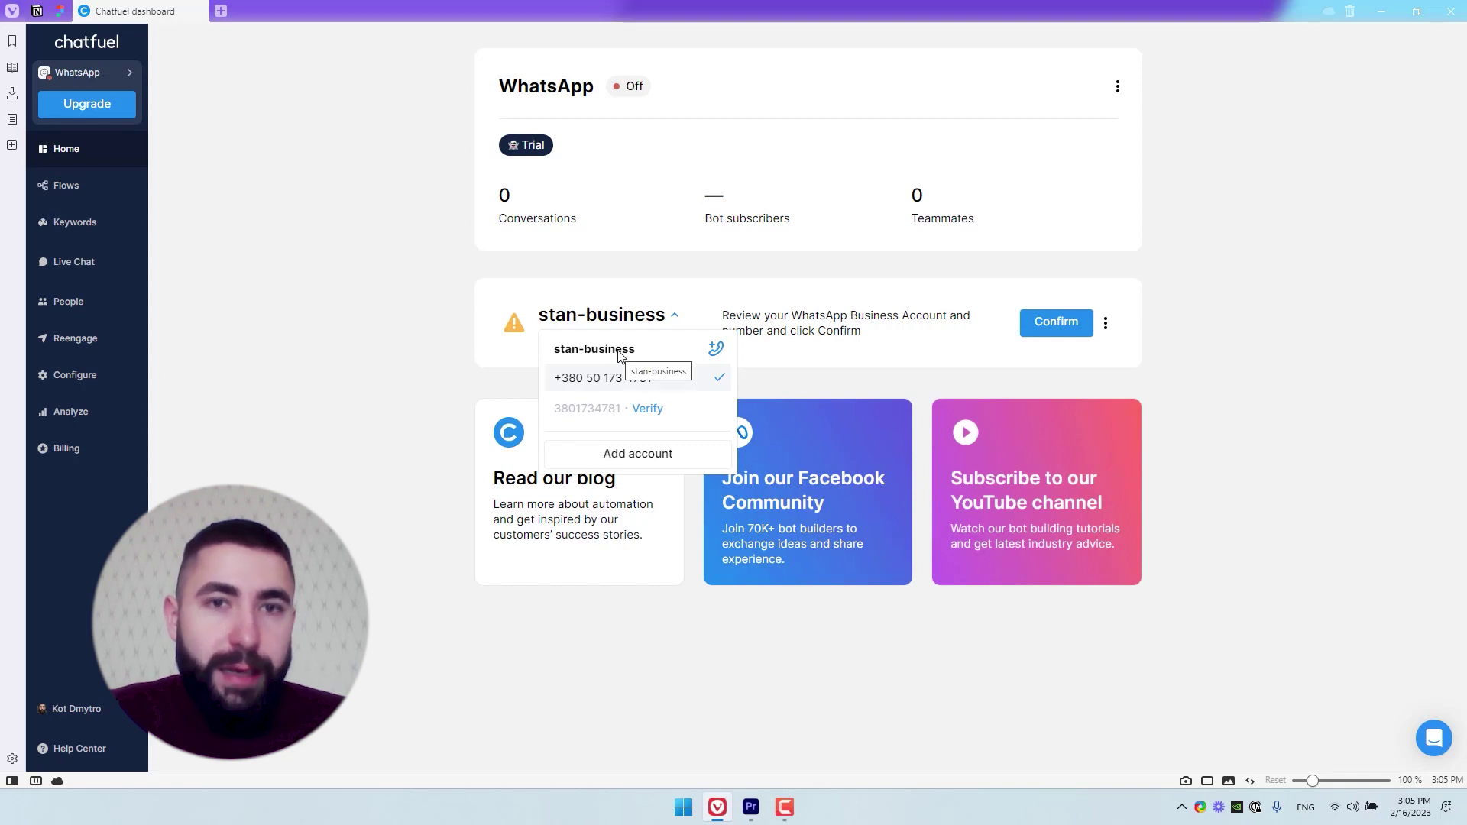
pyautogui.click(609, 376)
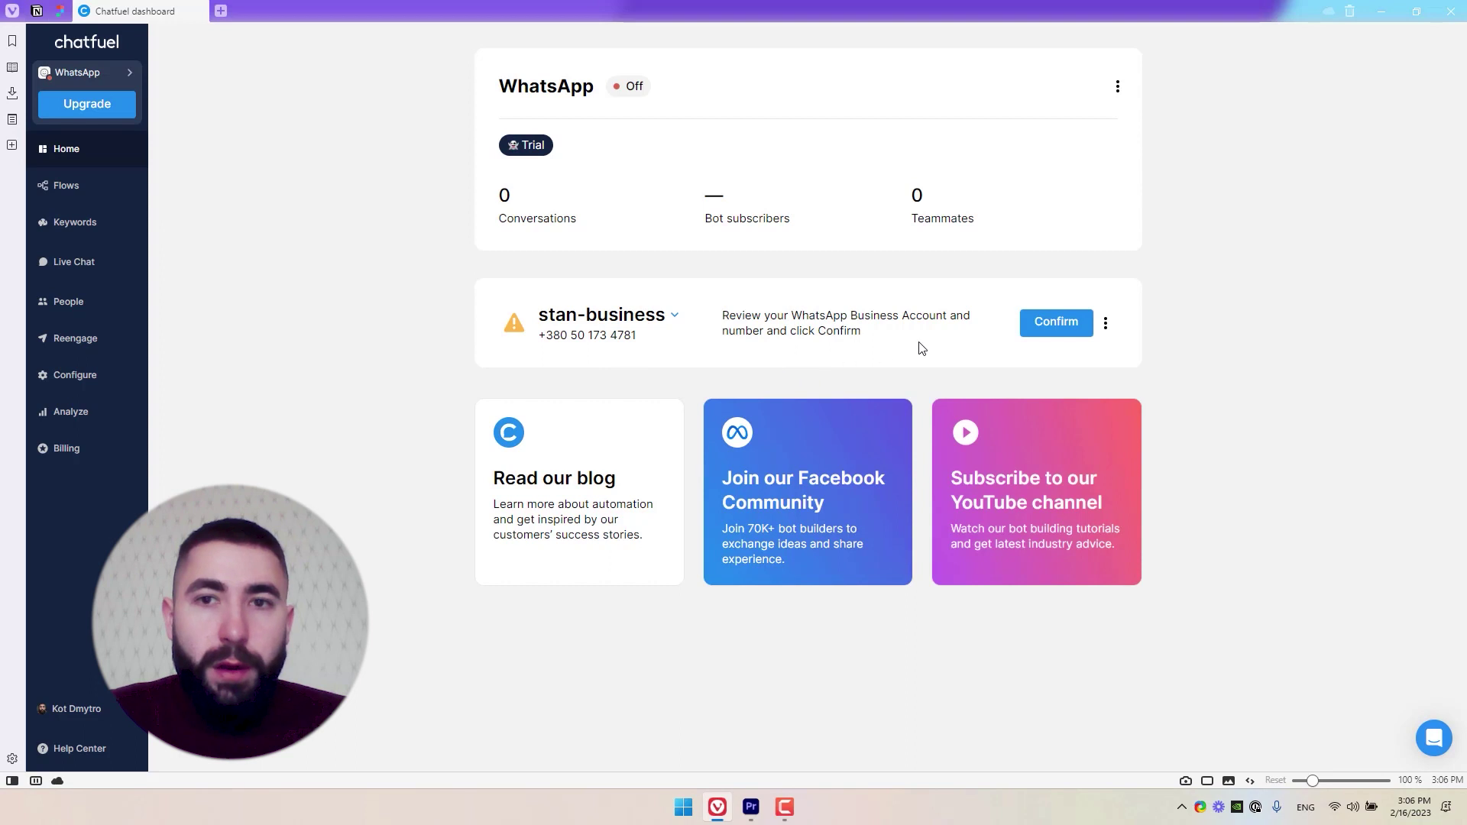
# - Confirm the stan-business WhatsApp account and its number on the dashboard
pyautogui.click(1070, 327)
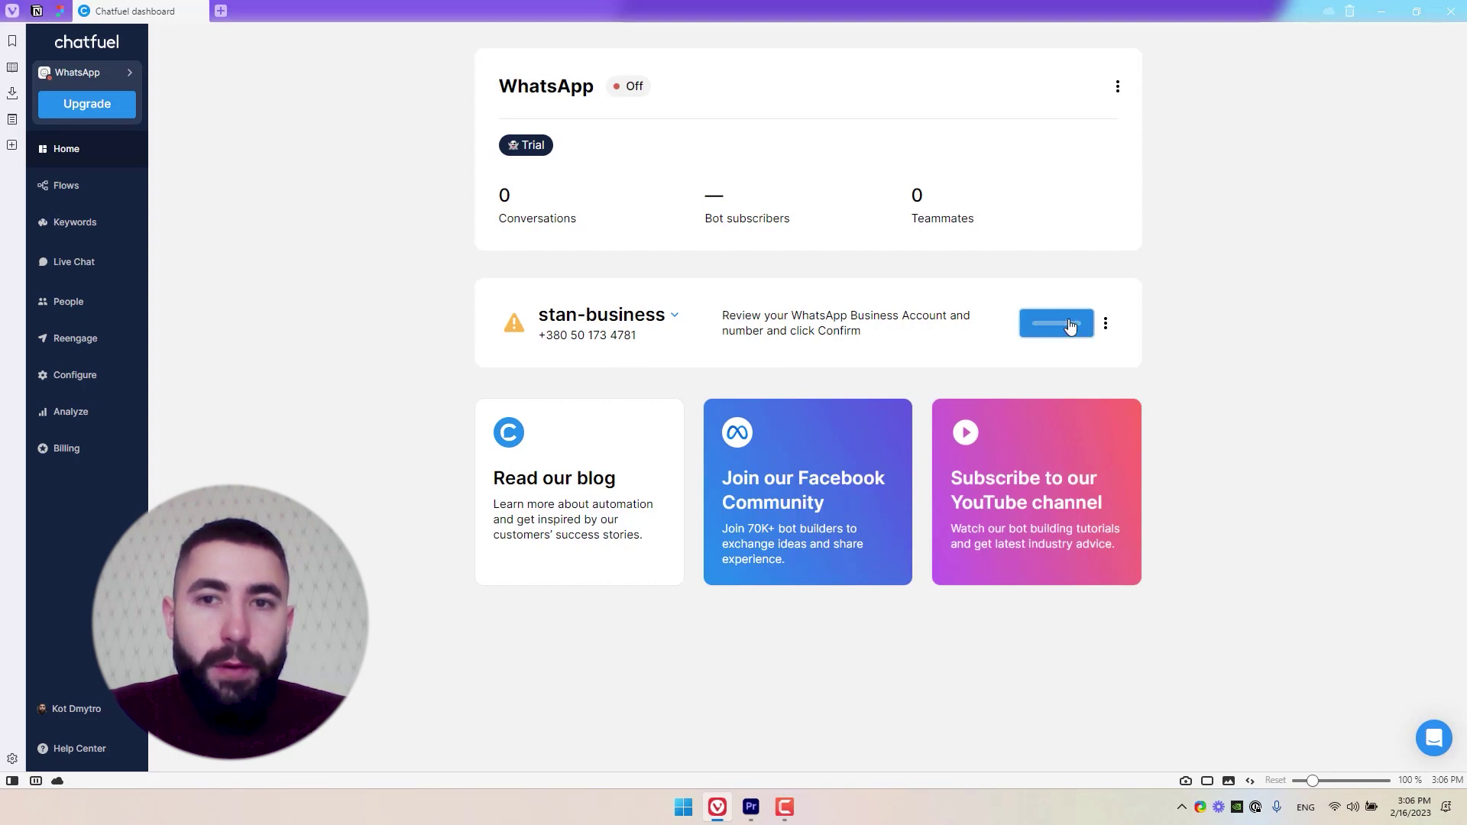